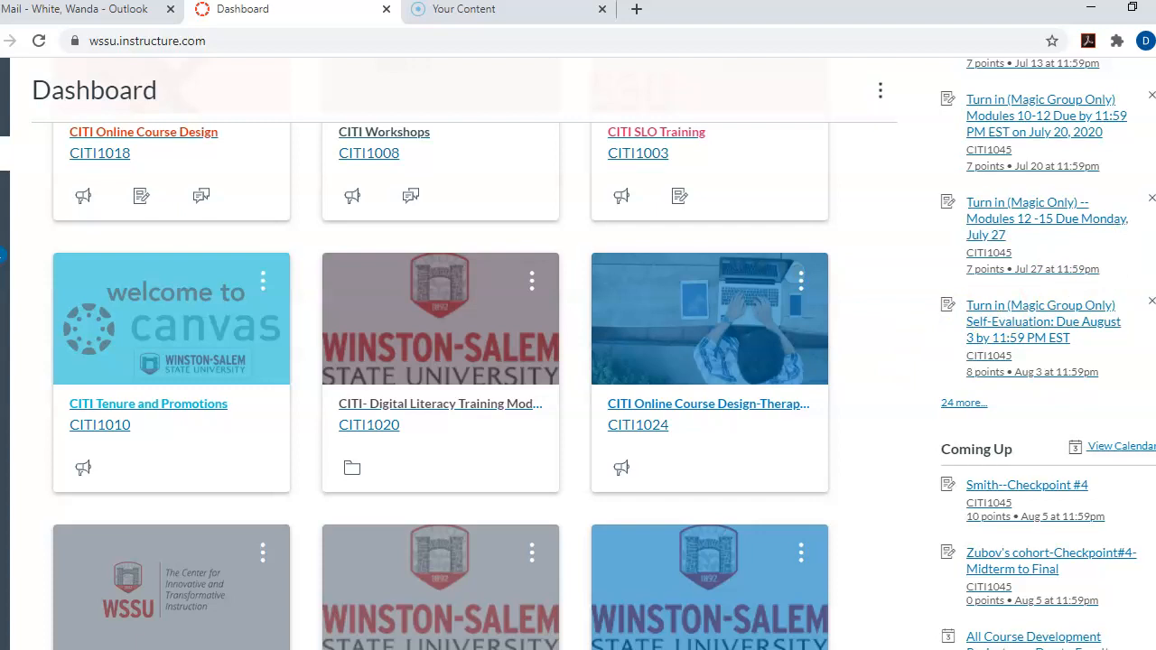
- Open the settings of the CITI- Digital Literacy Training Module course (CITI1020)
scroll(1097, 259, "down", 2)
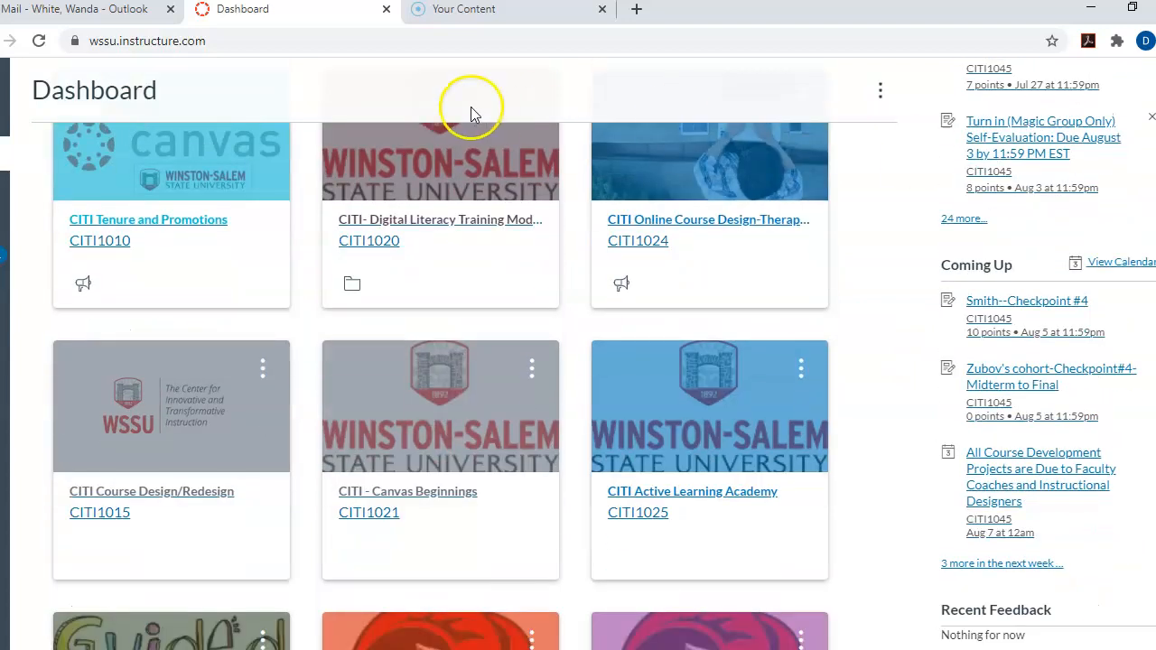
left_click(444, 230)
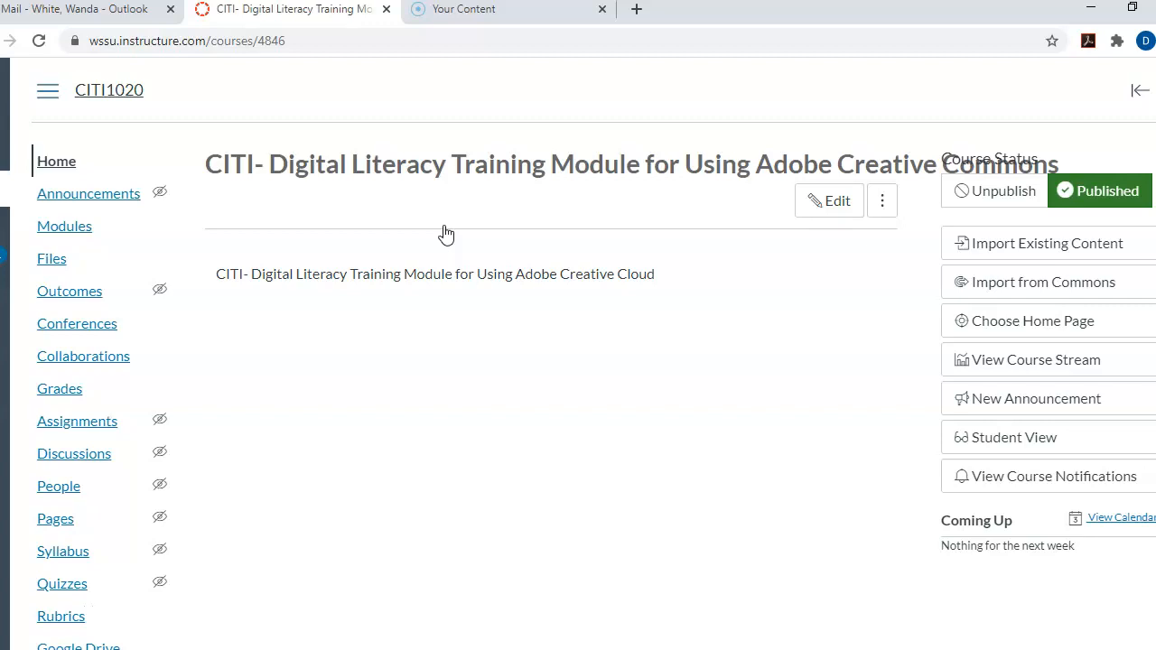
scroll(1084, 271, "down", 2)
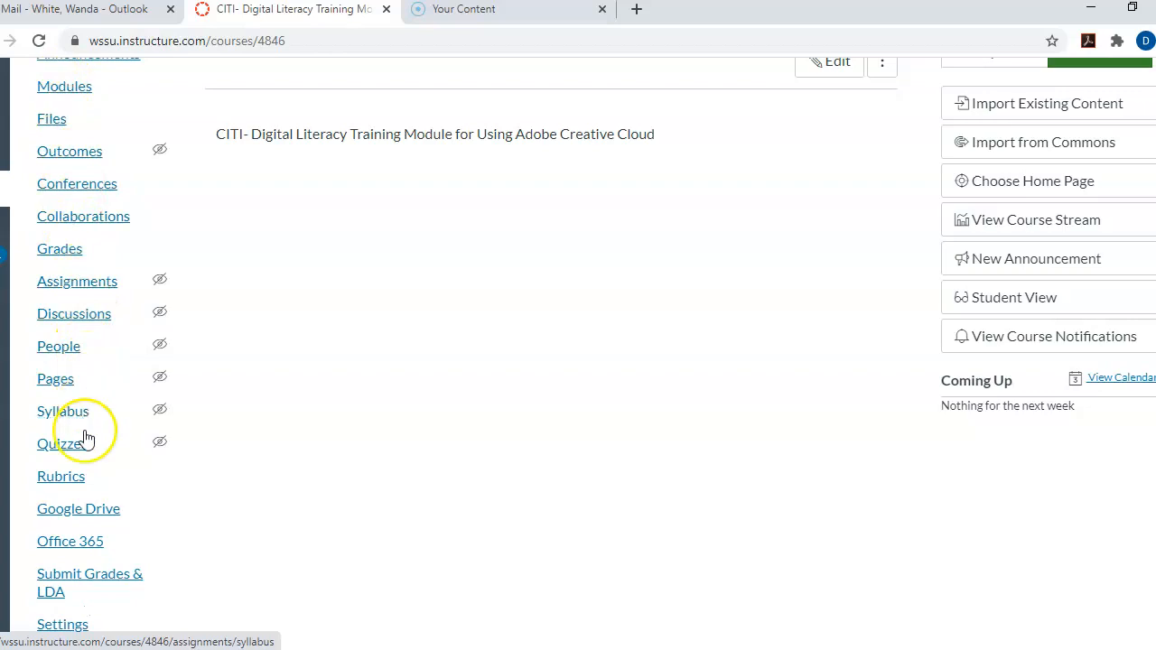
left_click(73, 629)
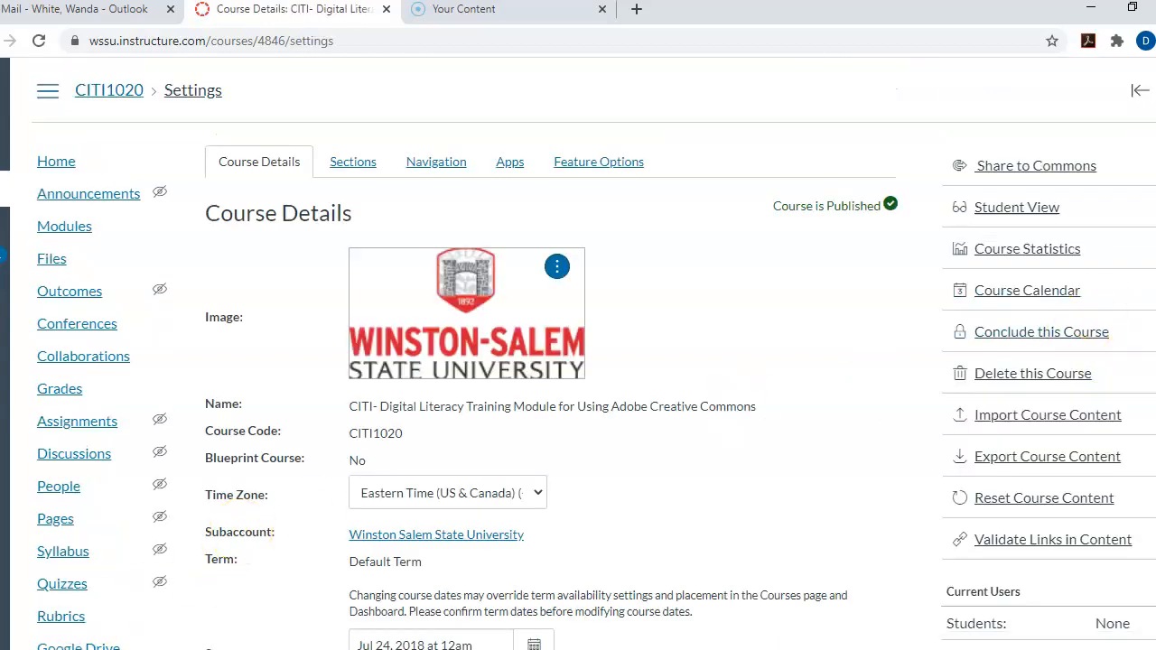
- Start sharing the course to Commons from its course settings
scroll(578, 361, "down", 3)
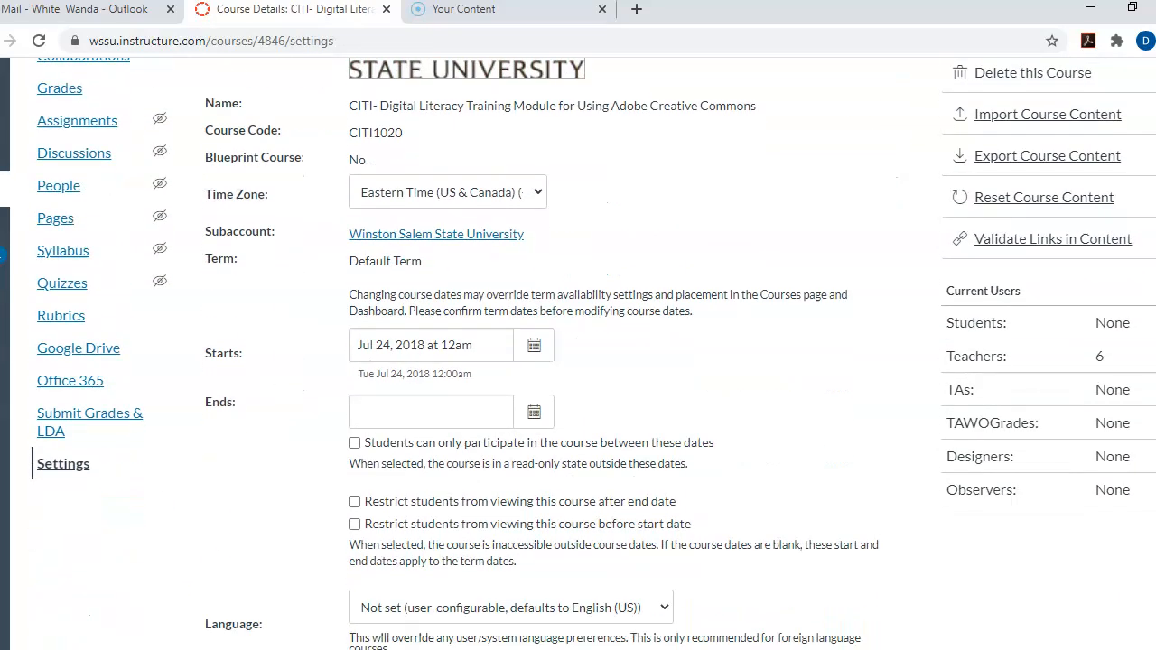
scroll(578, 362, "up", 3)
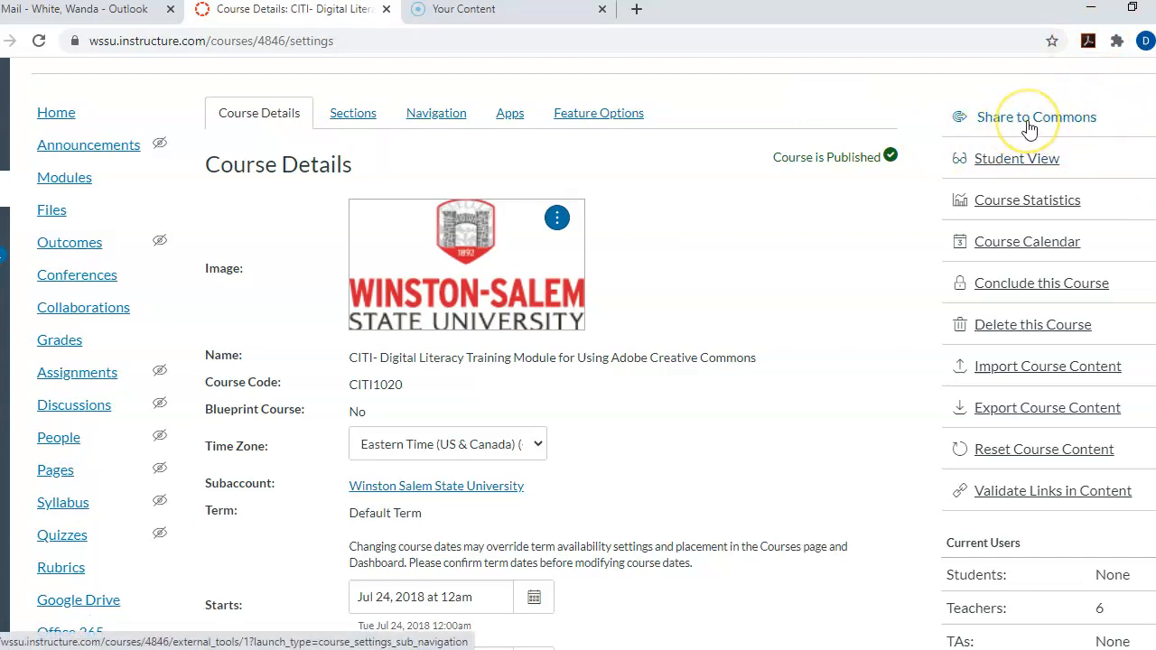
left_click(1037, 115)
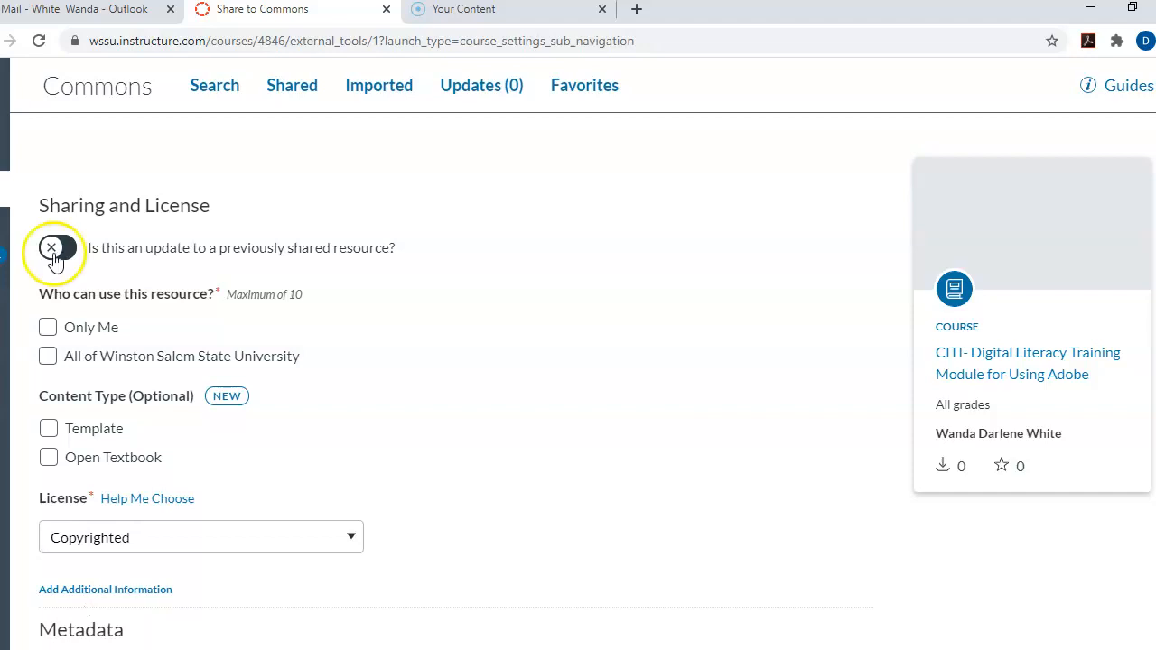
left_click(54, 258)
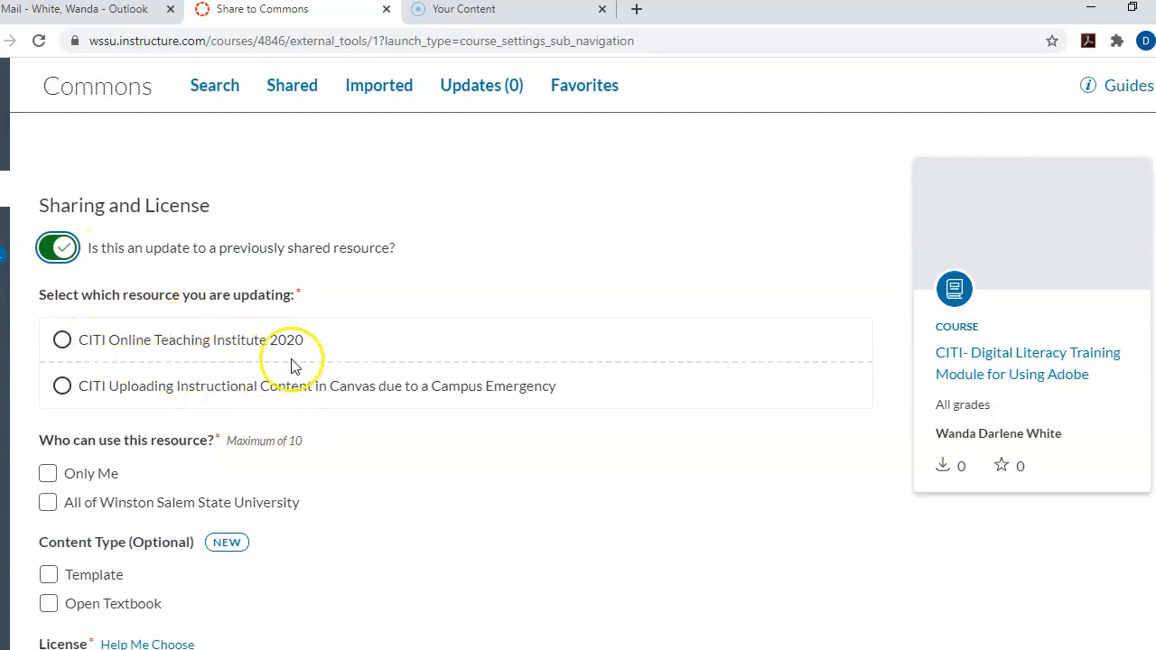
left_click(60, 249)
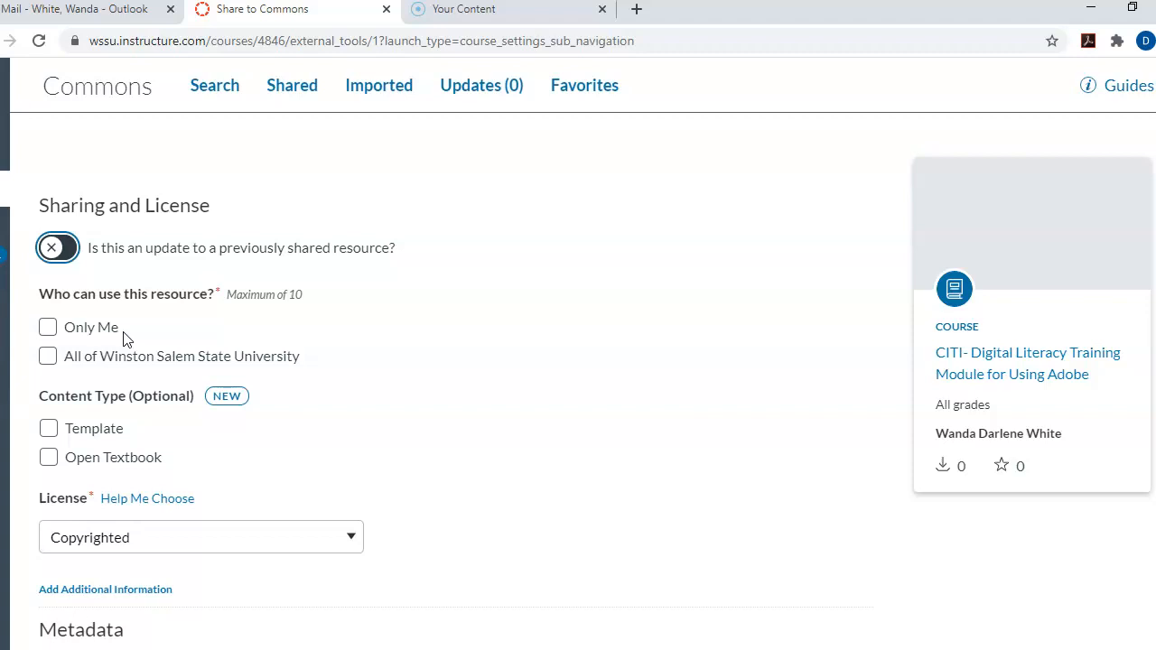
left_click(48, 327)
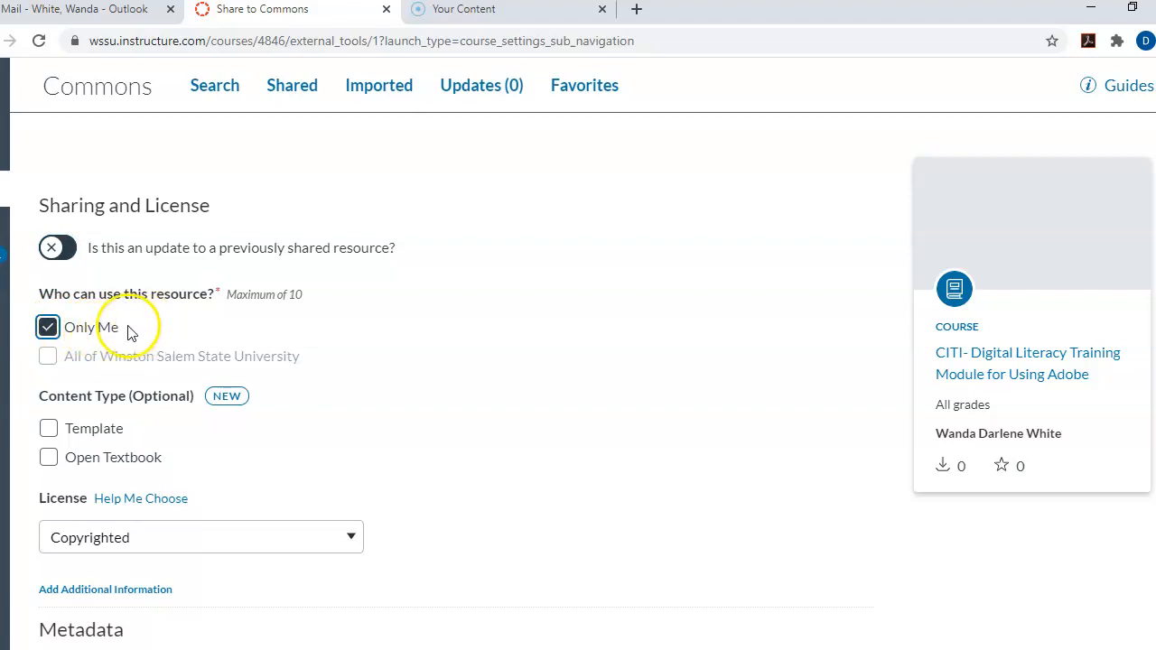
left_click(48, 327)
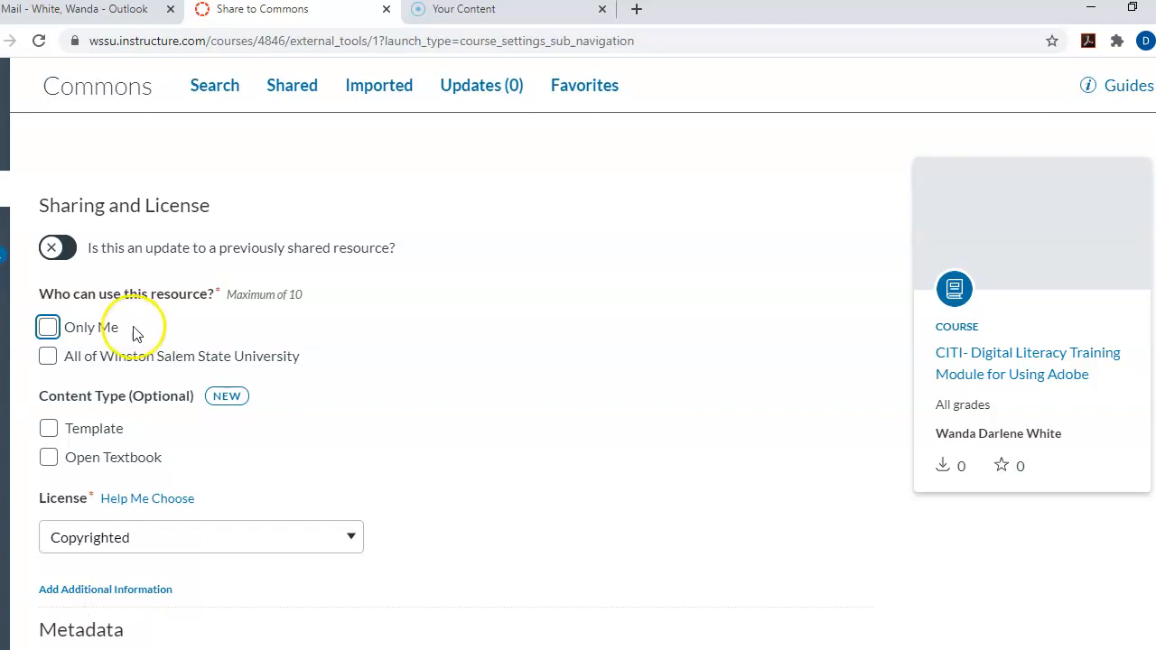
left_click(48, 328)
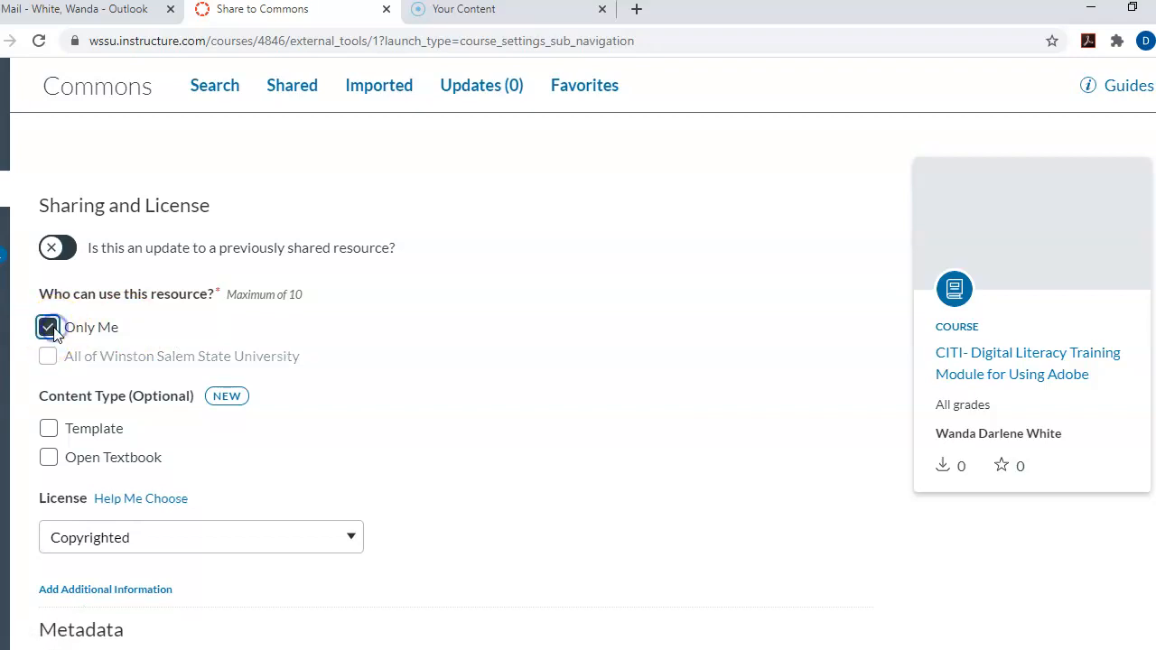
left_click(48, 328)
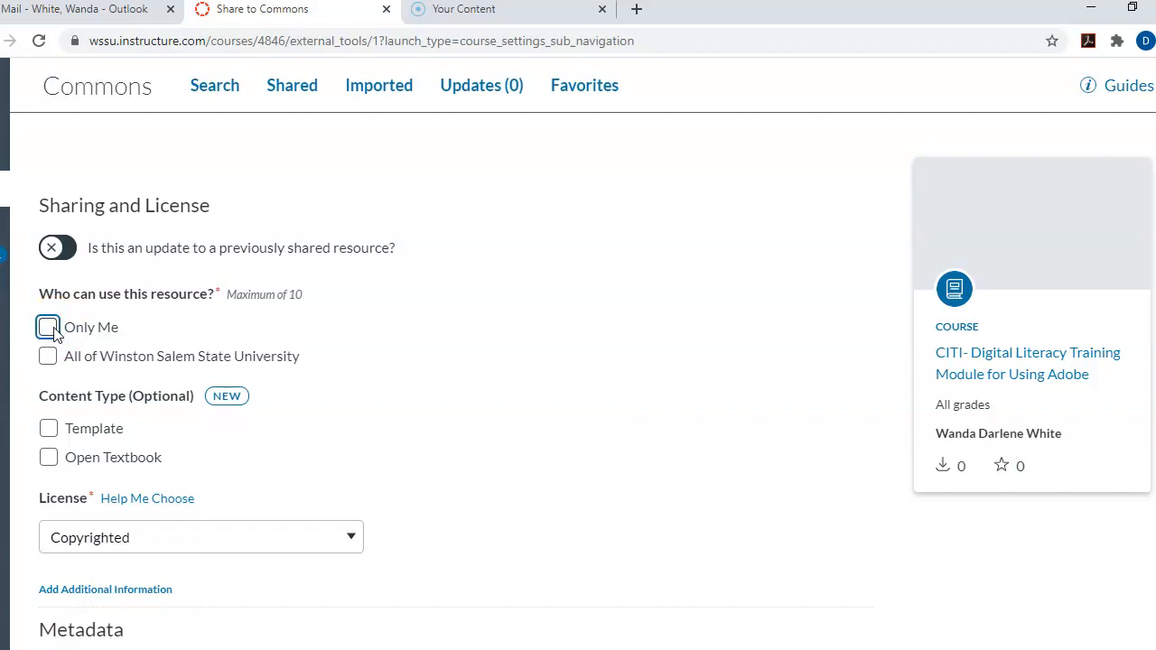
- Make the shared resource available to All of Winston Salem State University, leaving the Template content type unselected
left_click(50, 358)
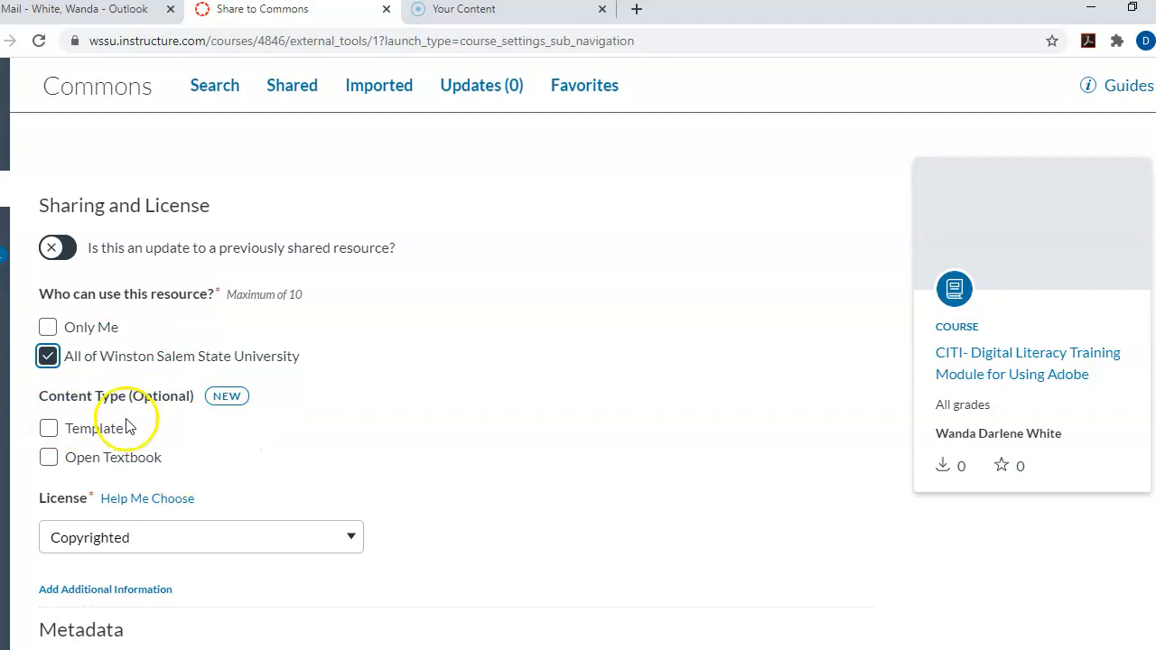
left_click(52, 431)
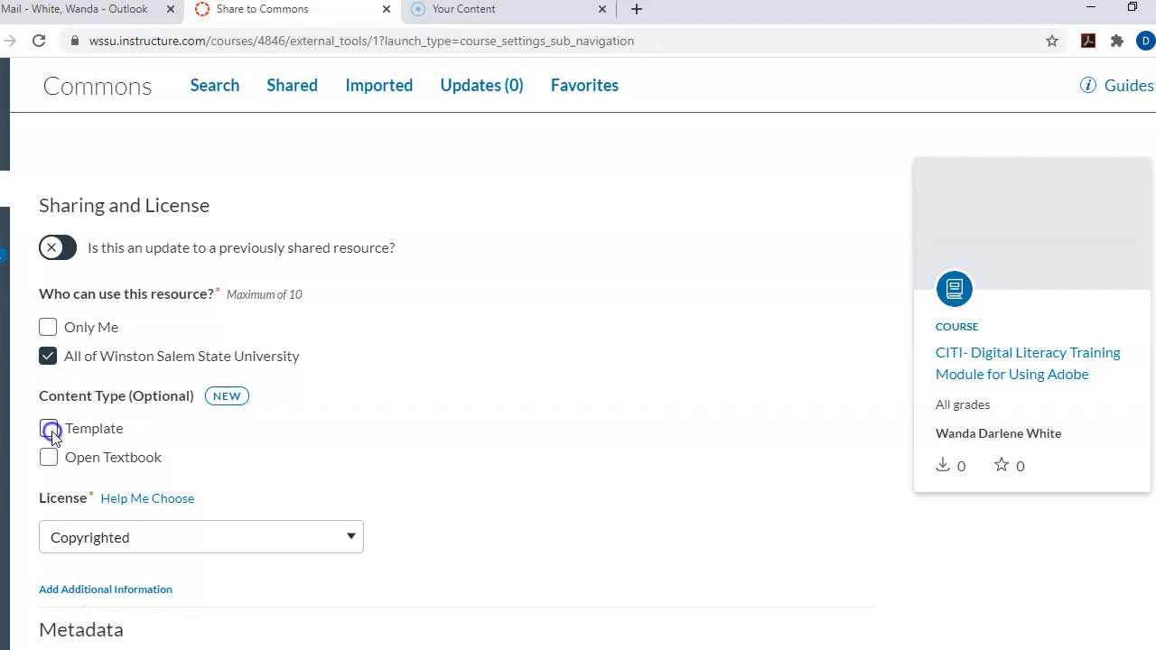
left_click(53, 432)
- Set the resource's license to Public Domain and mark its content type as Open Textbook
scroll(578, 362, "down", 2)
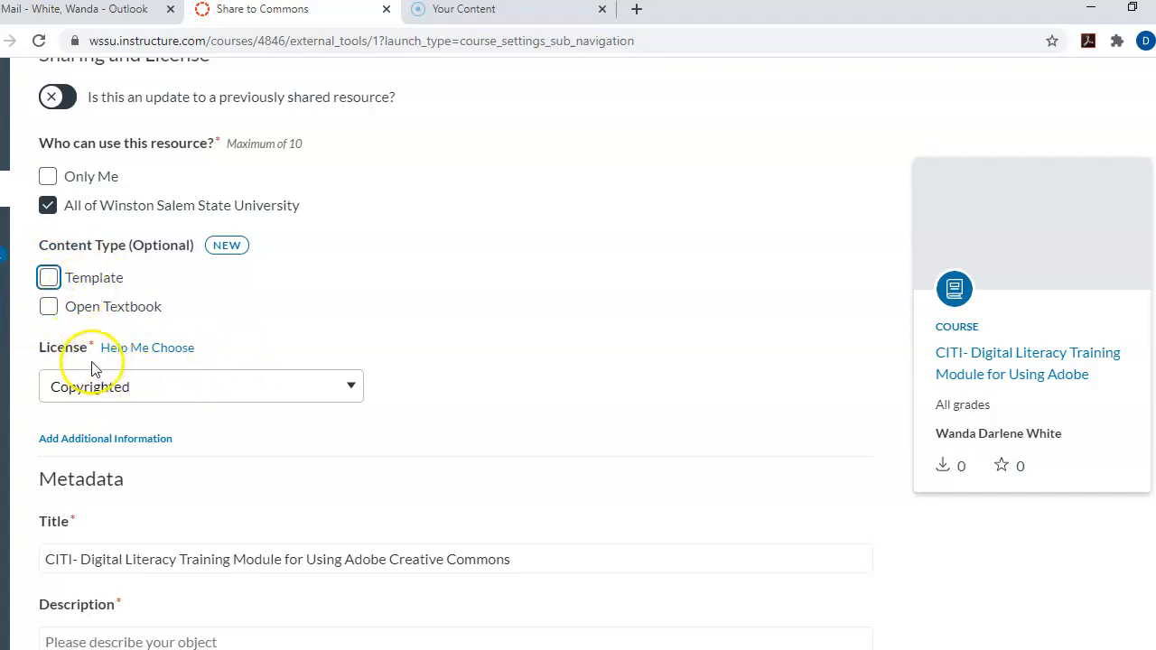
left_click(188, 389)
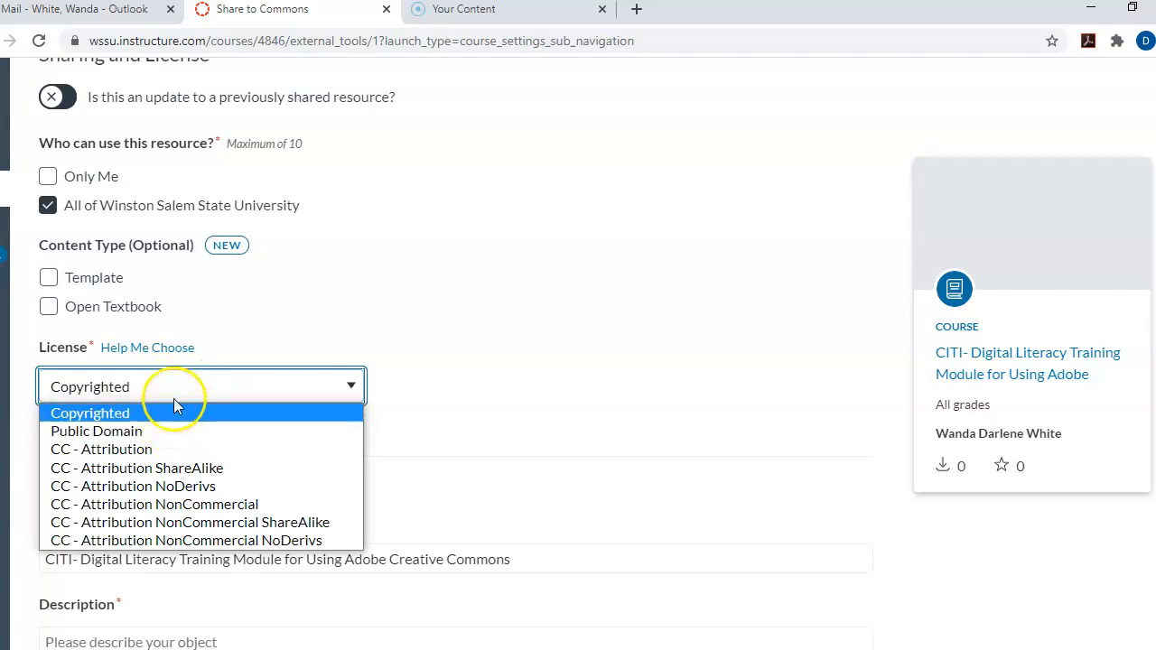
left_click(174, 409)
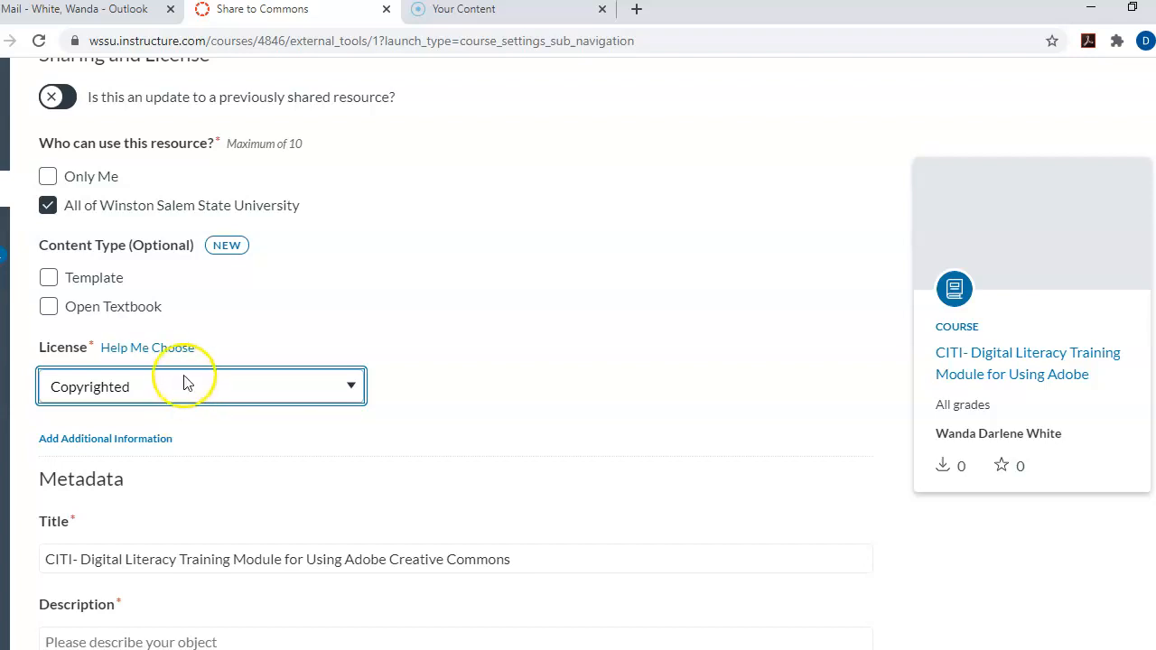
left_click(182, 379)
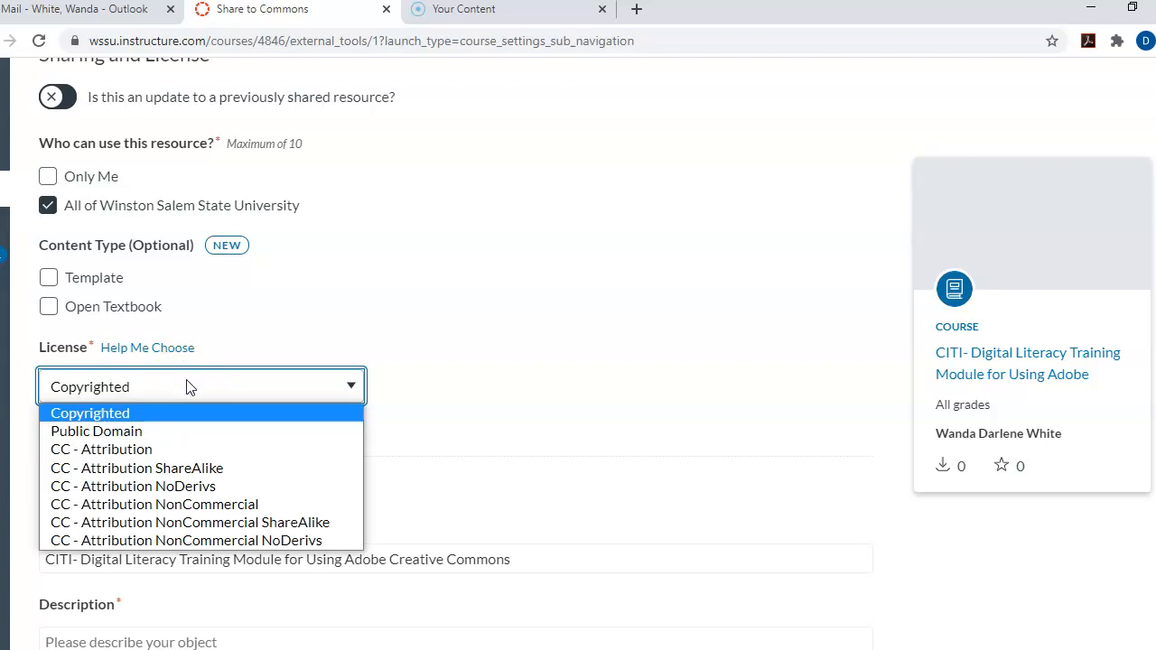
left_click(186, 382)
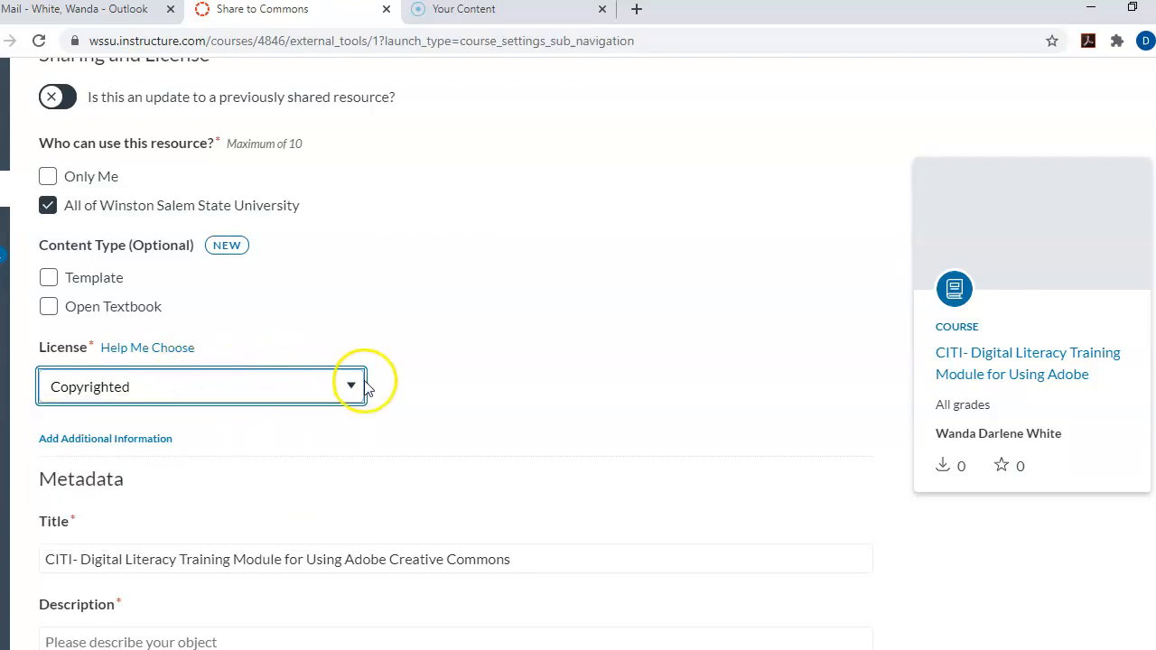
left_click(205, 395)
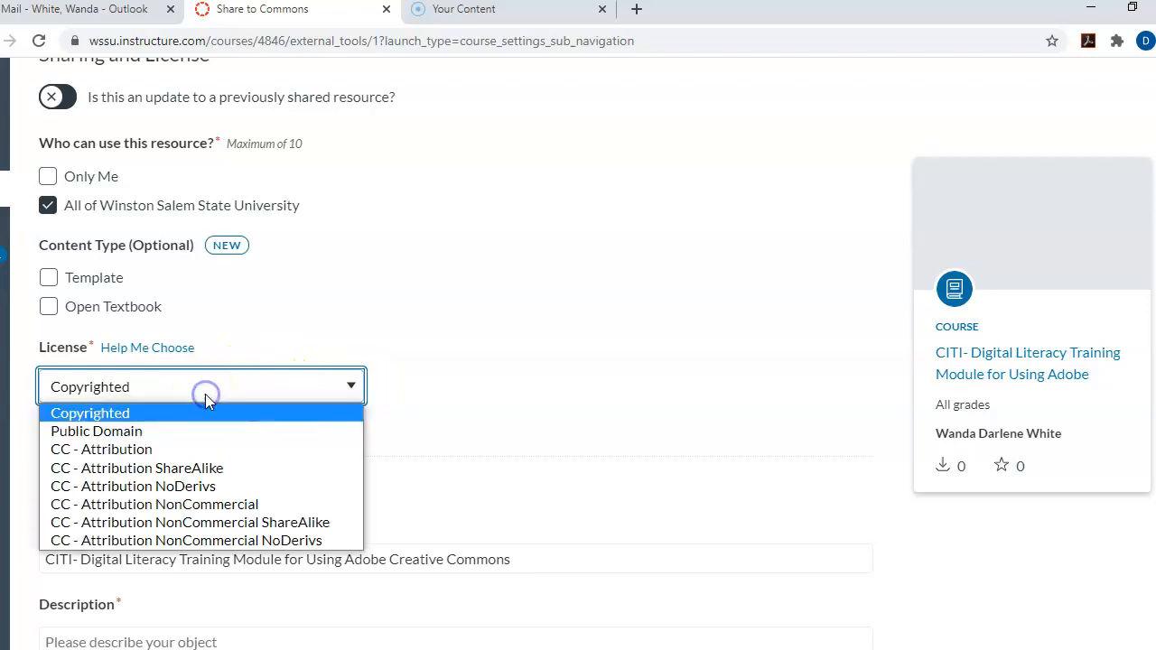
left_click(195, 425)
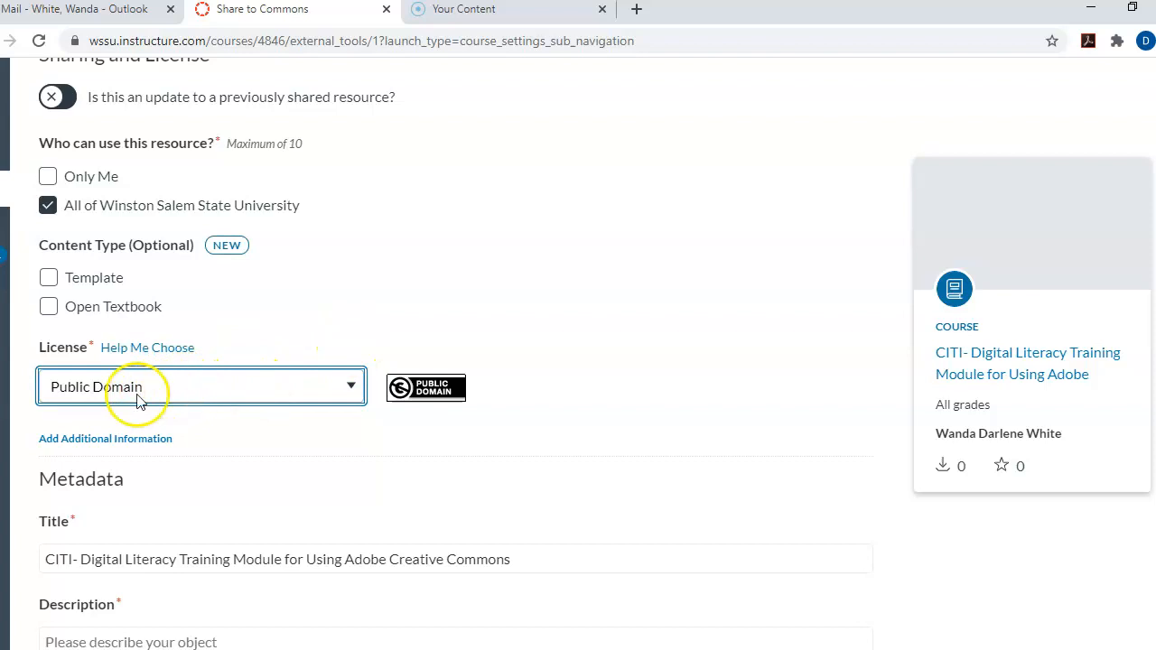
left_click(350, 383)
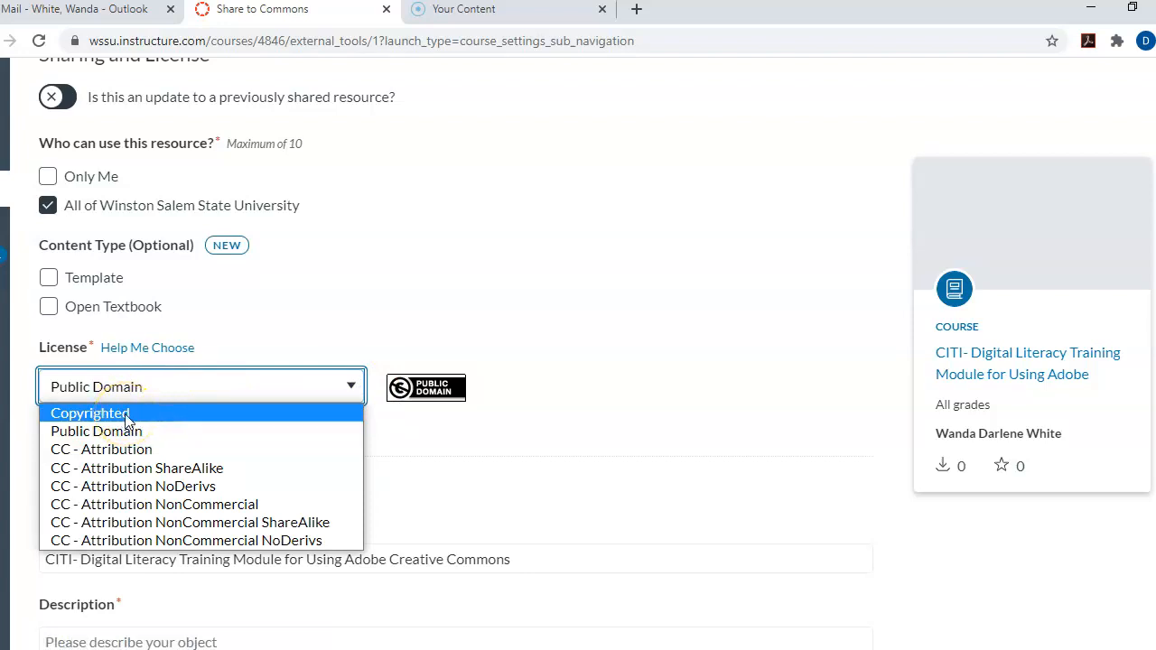
left_click(449, 314)
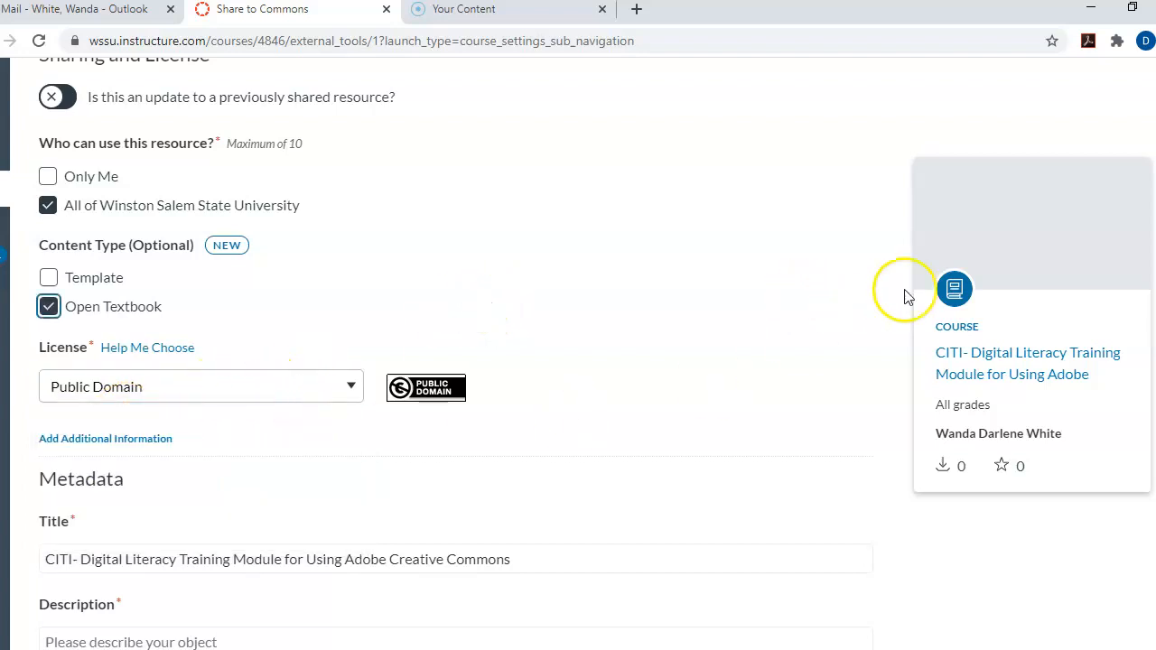
- Enter the resource description "This course is training modules for digital literacy." in the metadata
scroll(908, 296, "down", 3)
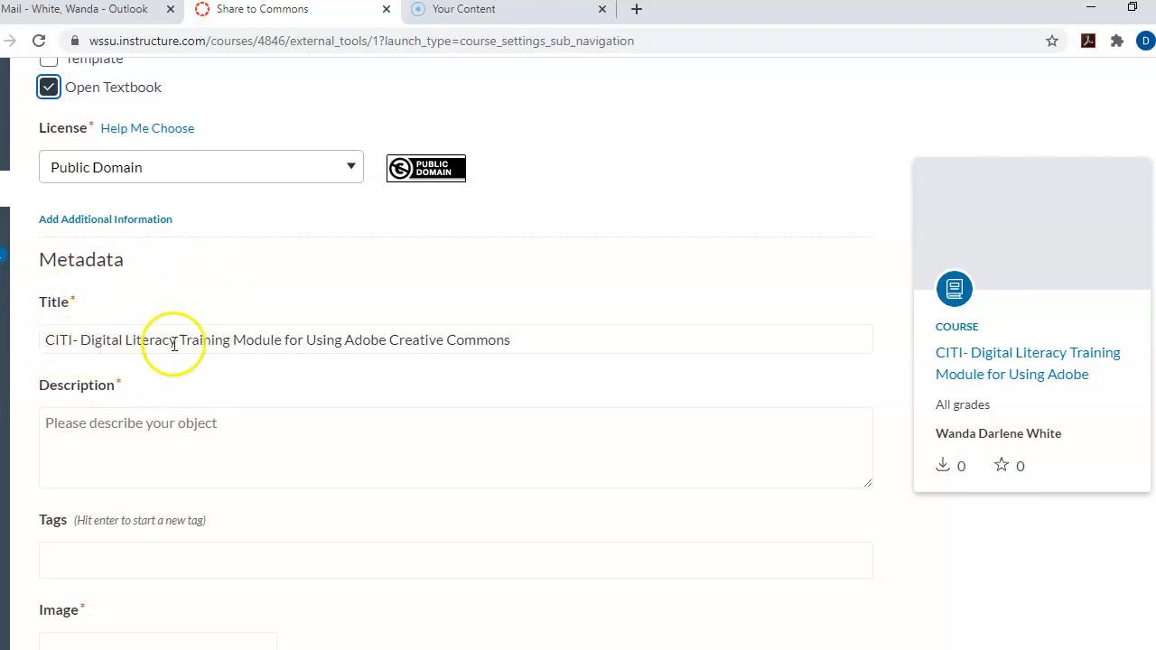
left_click(559, 338)
left_click_drag(559, 340, 45, 351)
left_click(97, 439)
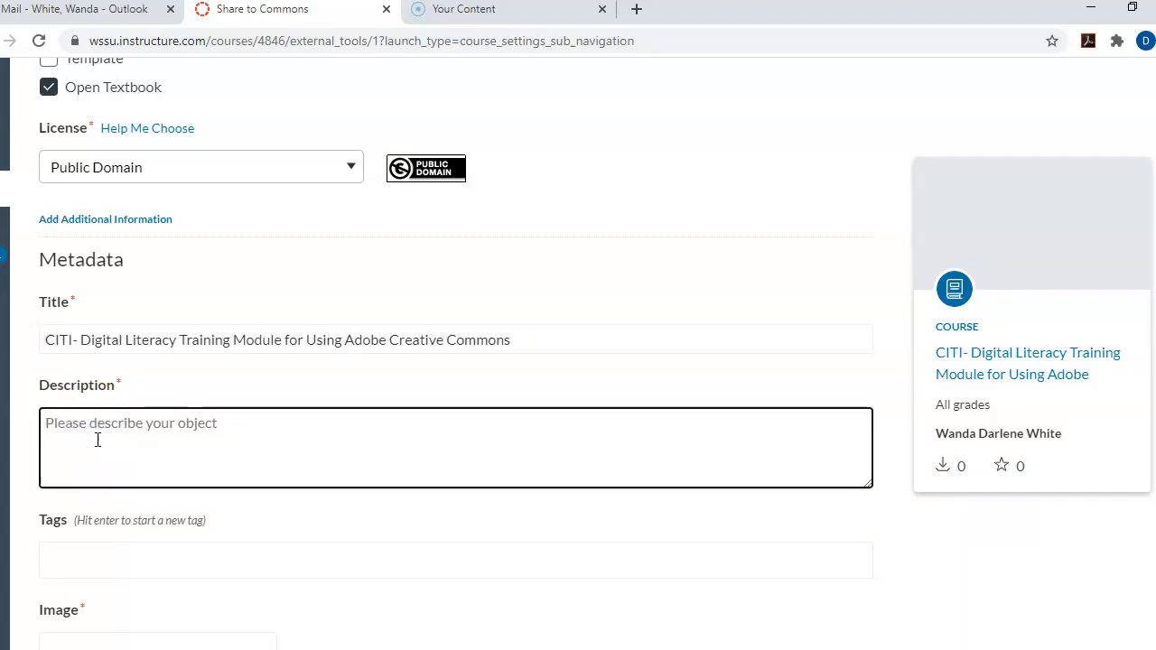
type("This course")
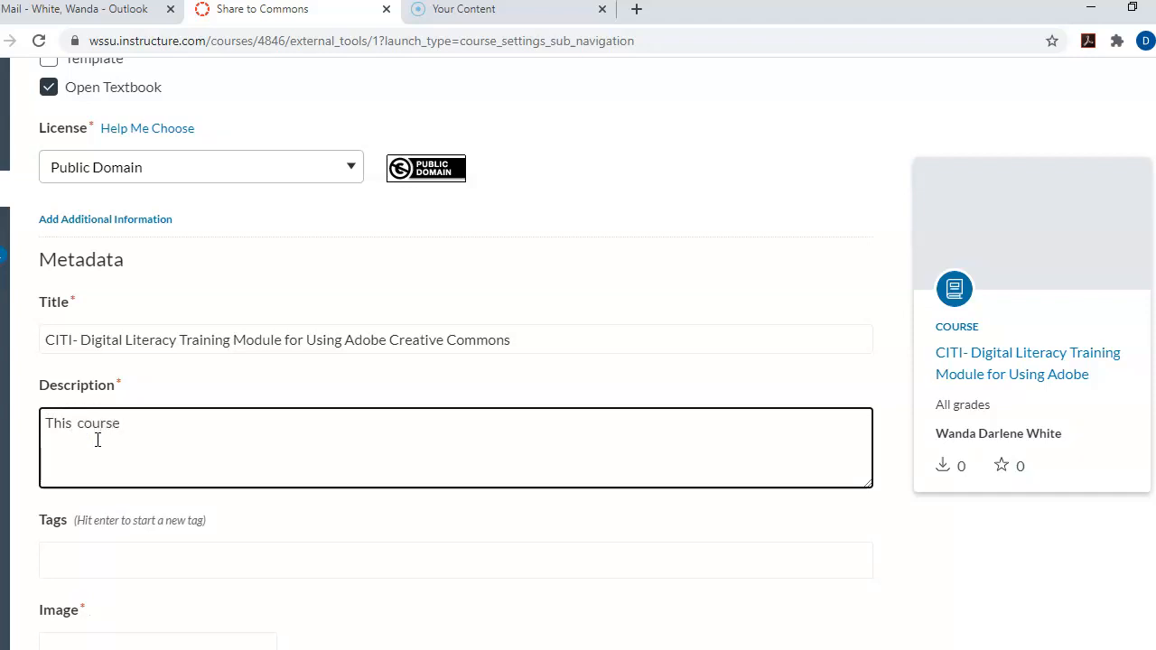
type(" is tra")
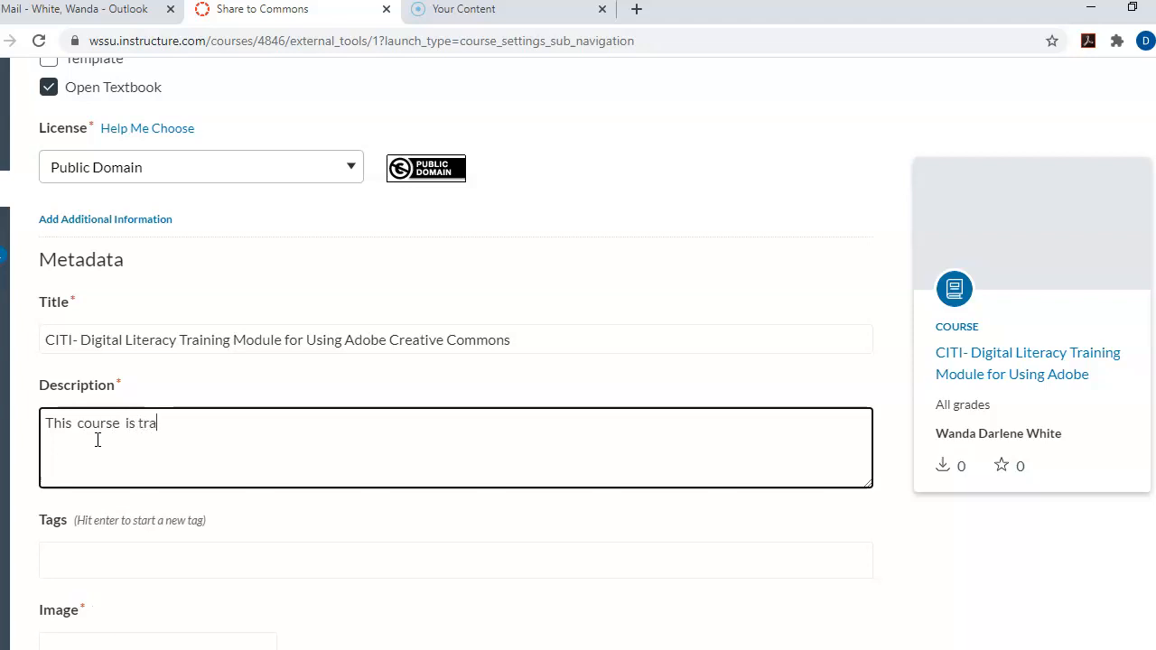
type("ining modules ")
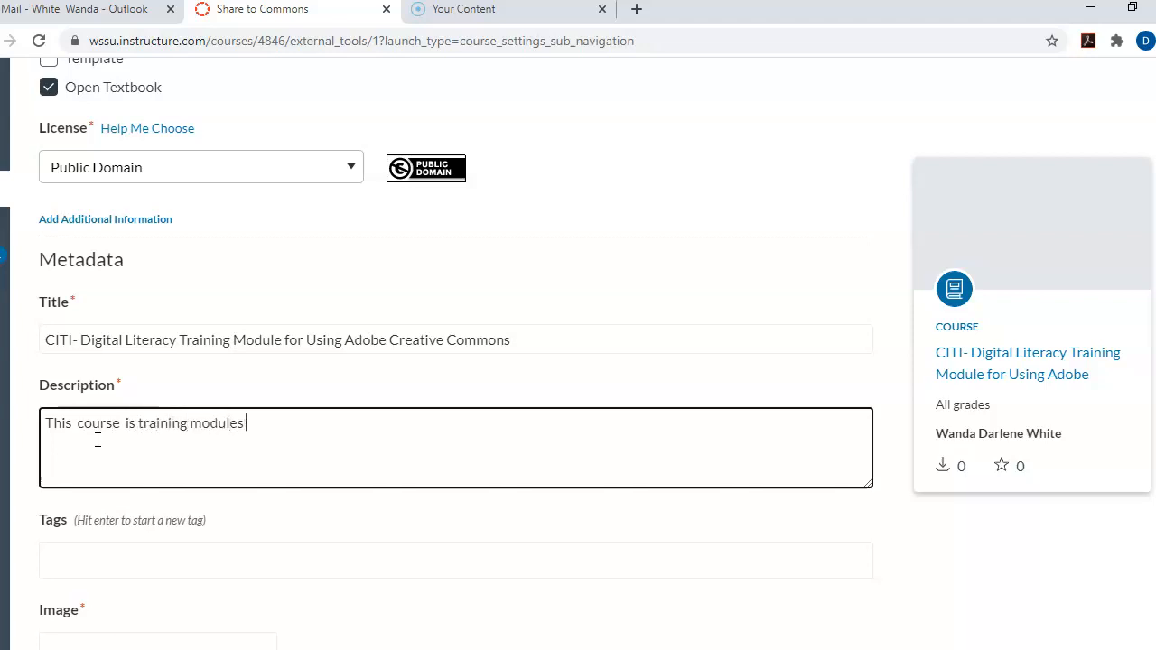
type("for digital literacy.")
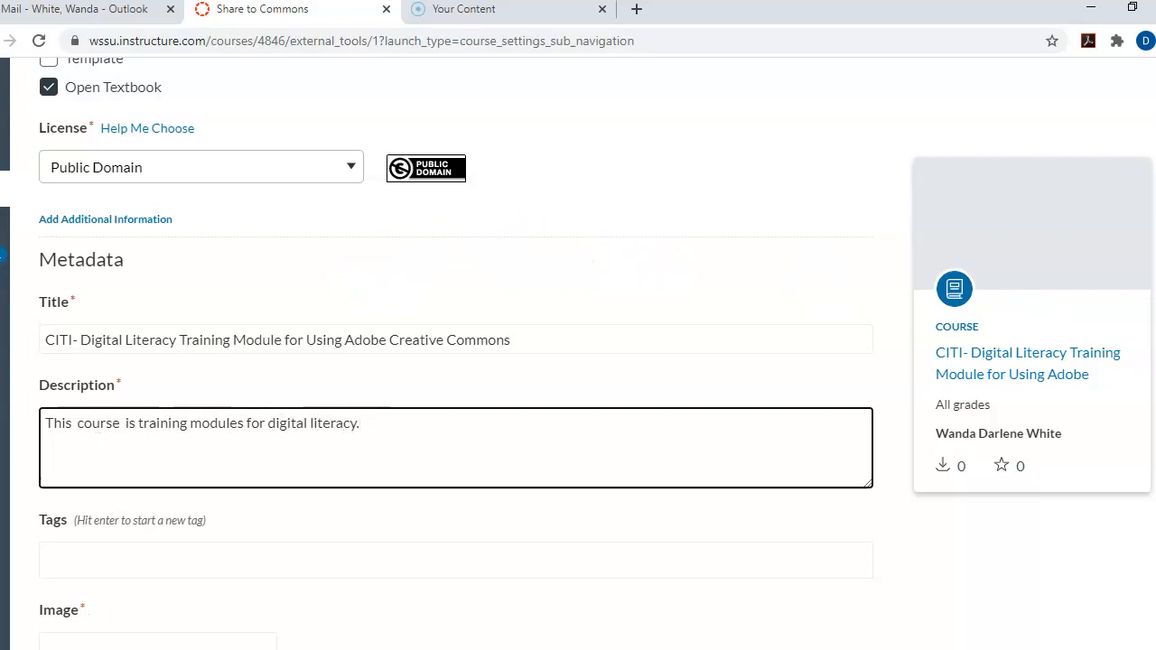
- Add the tags "digital literacy" and "training" to the resource's metadata
scroll(456, 354, "down", 2)
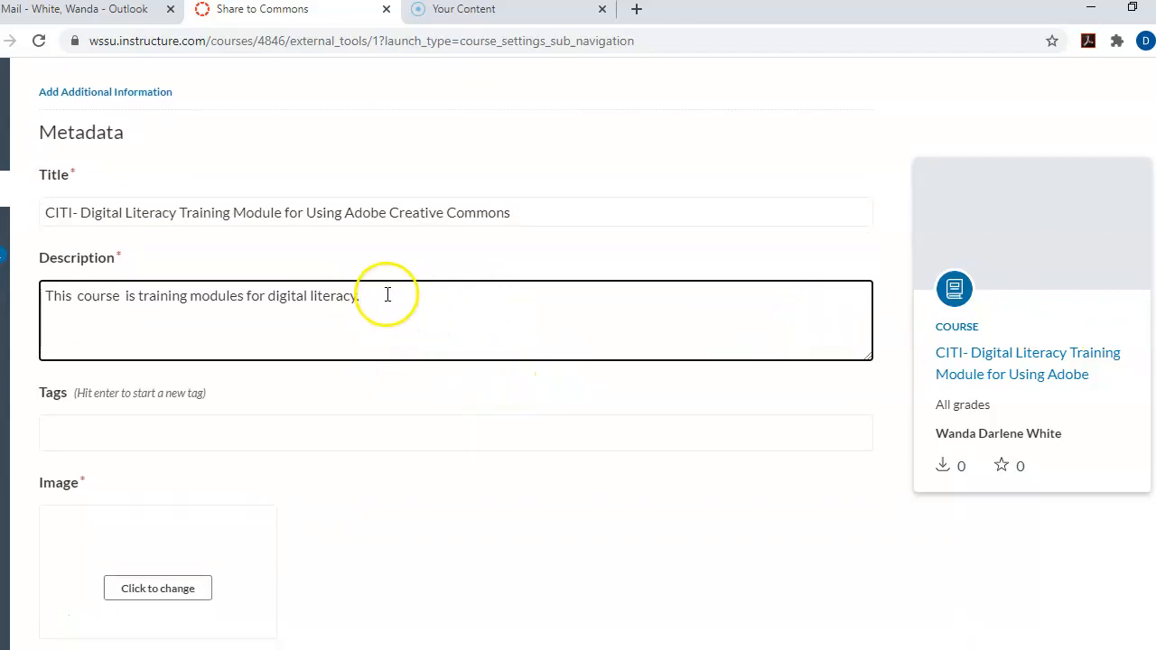
left_click(127, 341)
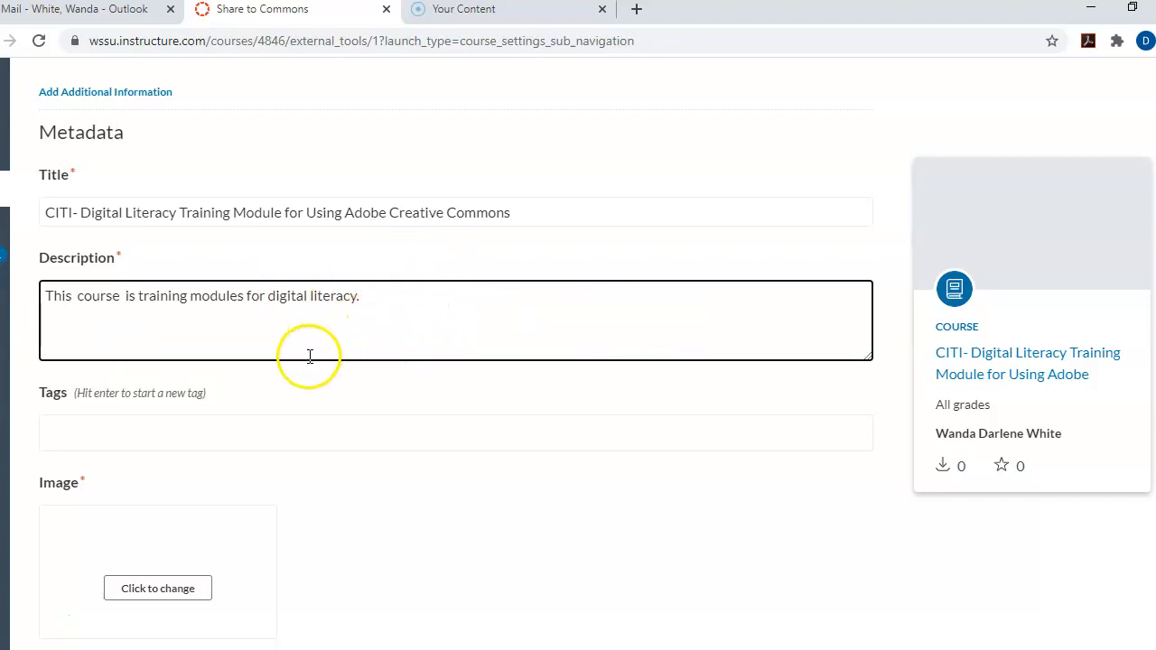
left_click(171, 429)
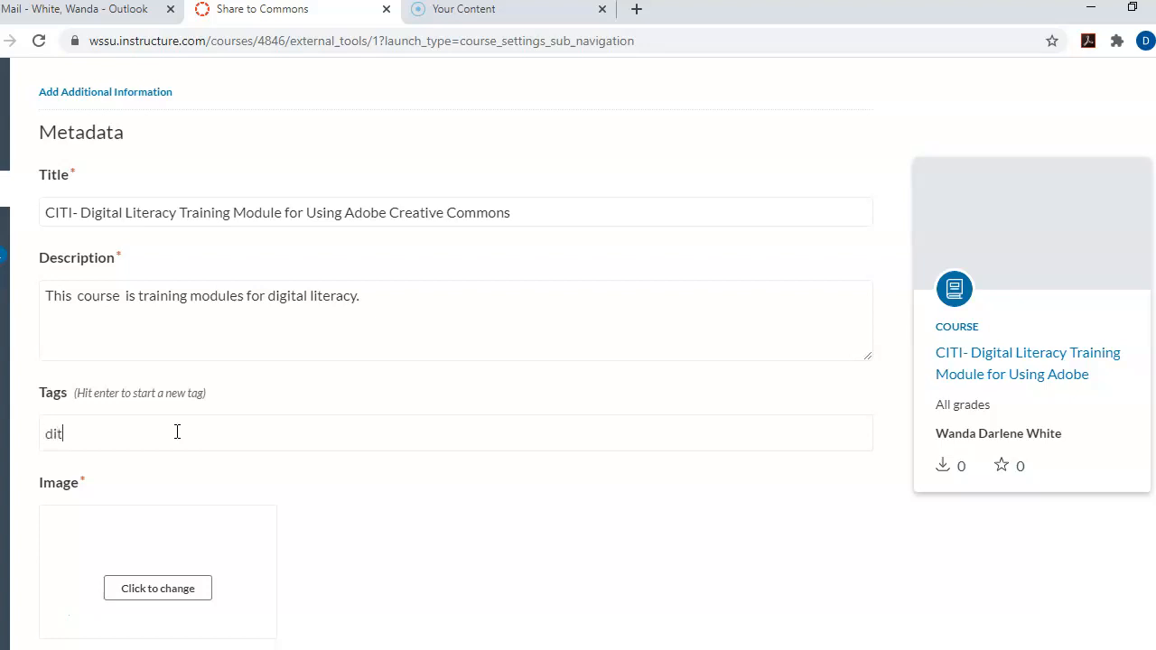
type("ital lita")
key("BackSpace")
type("eracy")
key("Return")
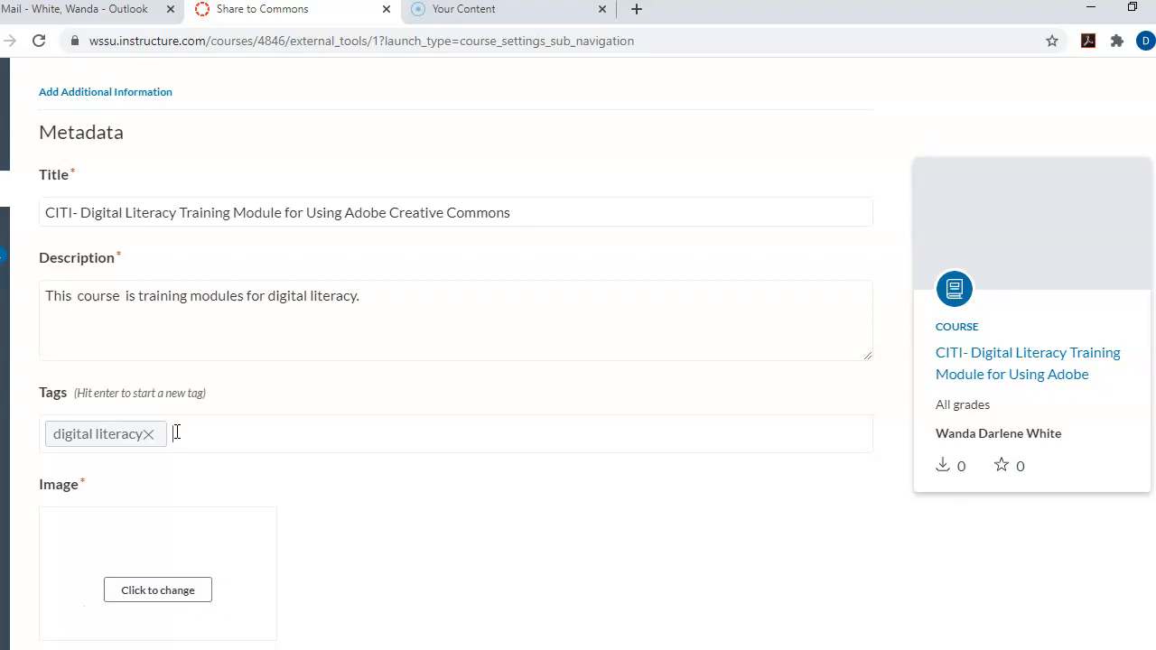
type("training")
key("Return")
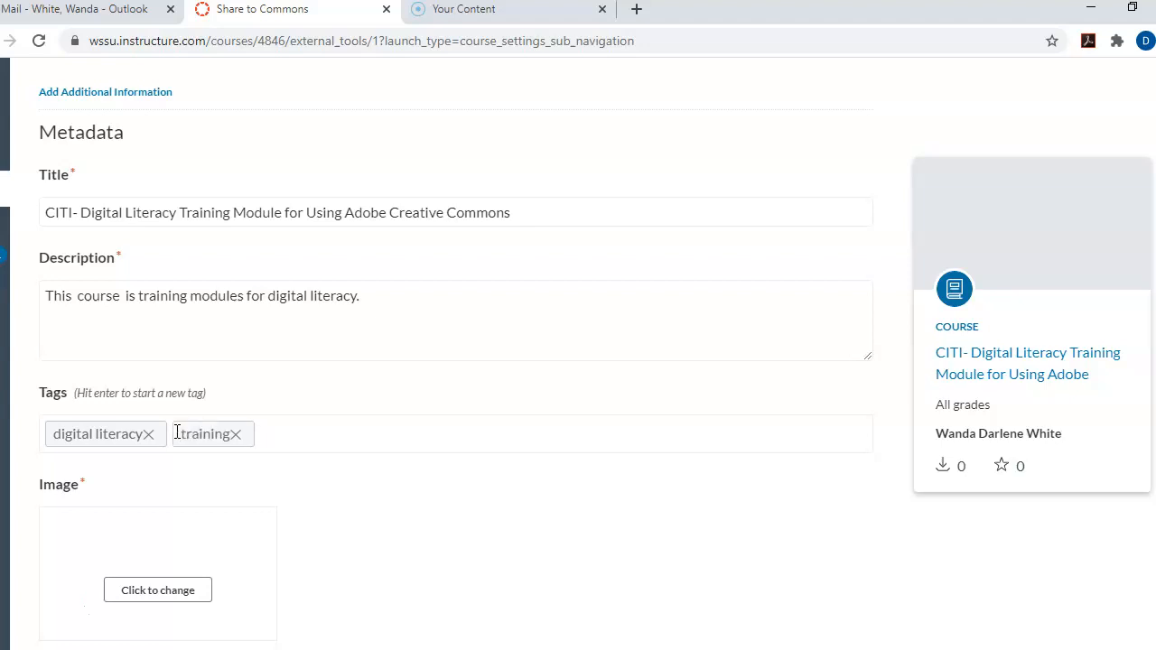
- Add the tags "digital" and "Adobe Create Suite" to the resource's metadata
type("digi")
type("t")
key("BackSpace")
type("ital")
key("Return")
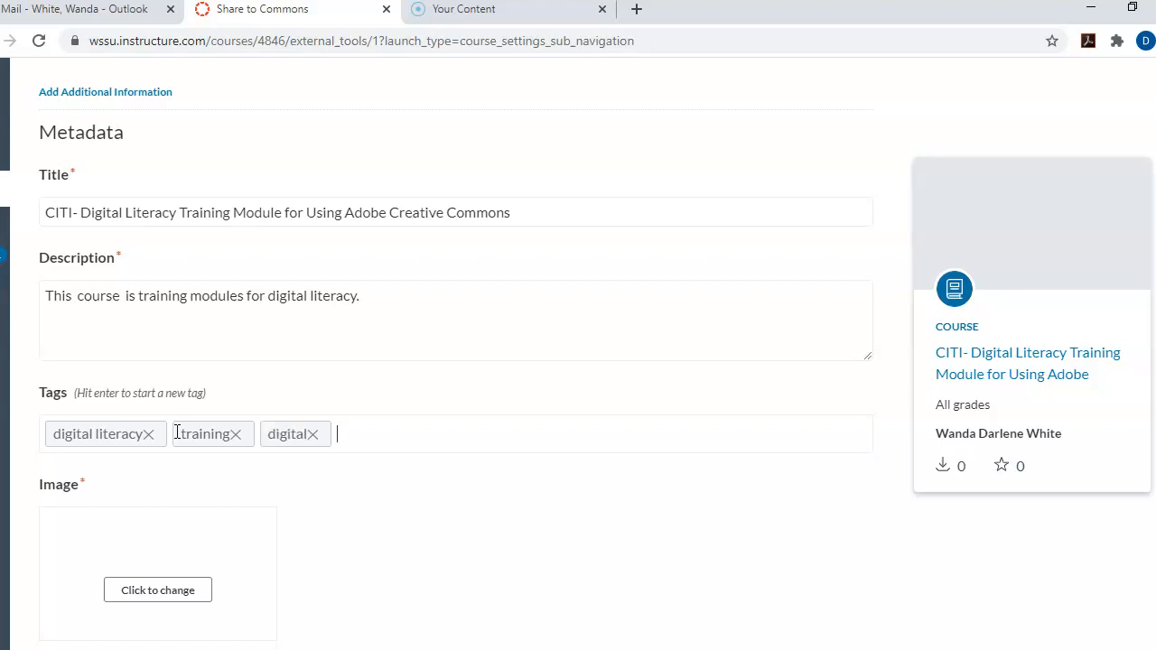
type("Adobe Create Suite")
key("BackSpace")
key("BackSpace")
type("te")
key("Return")
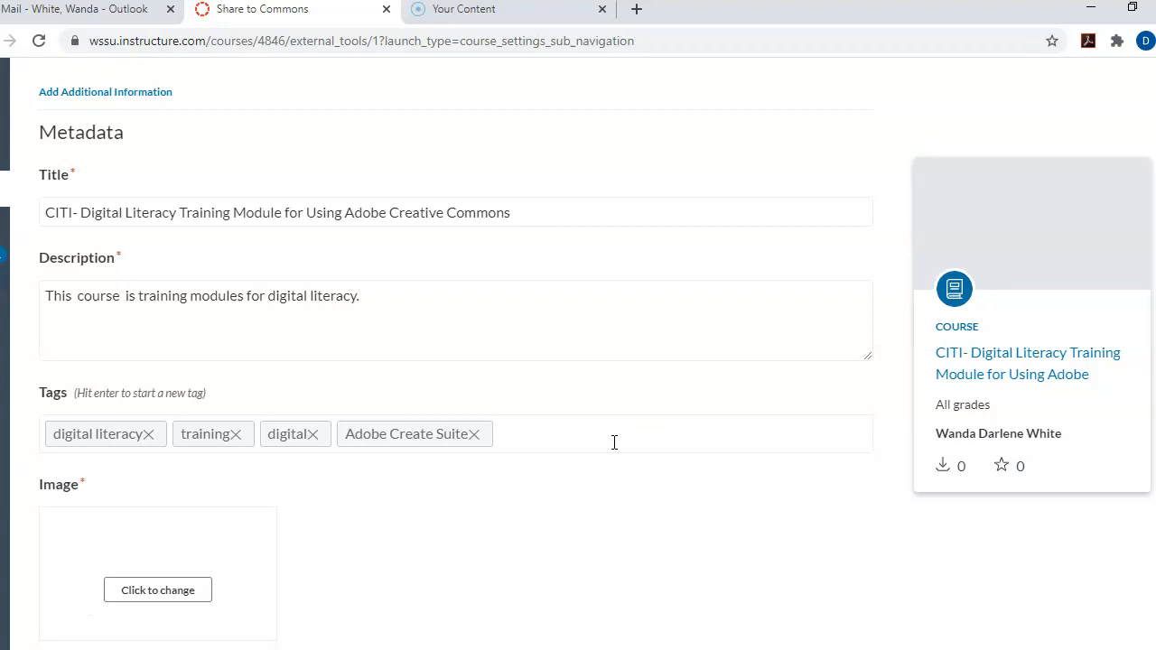
- Set the resource's image to the Unsplash photo of the yellow digital watch from the "digital literacy" results
scroll(971, 395, "down", 2)
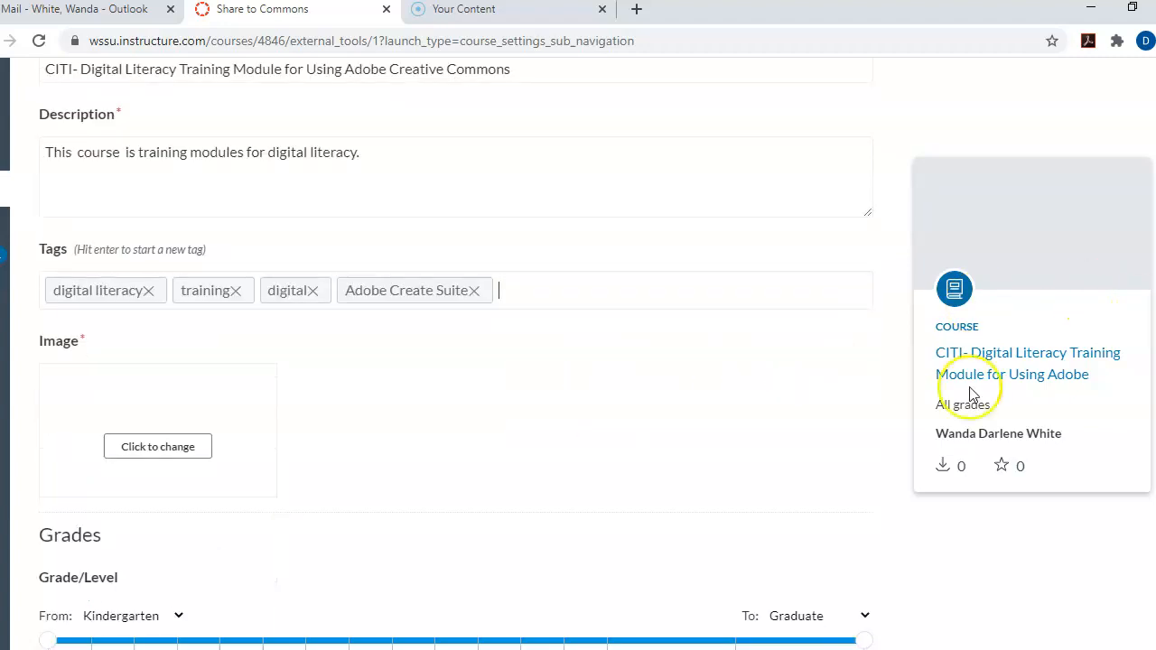
left_click(143, 444)
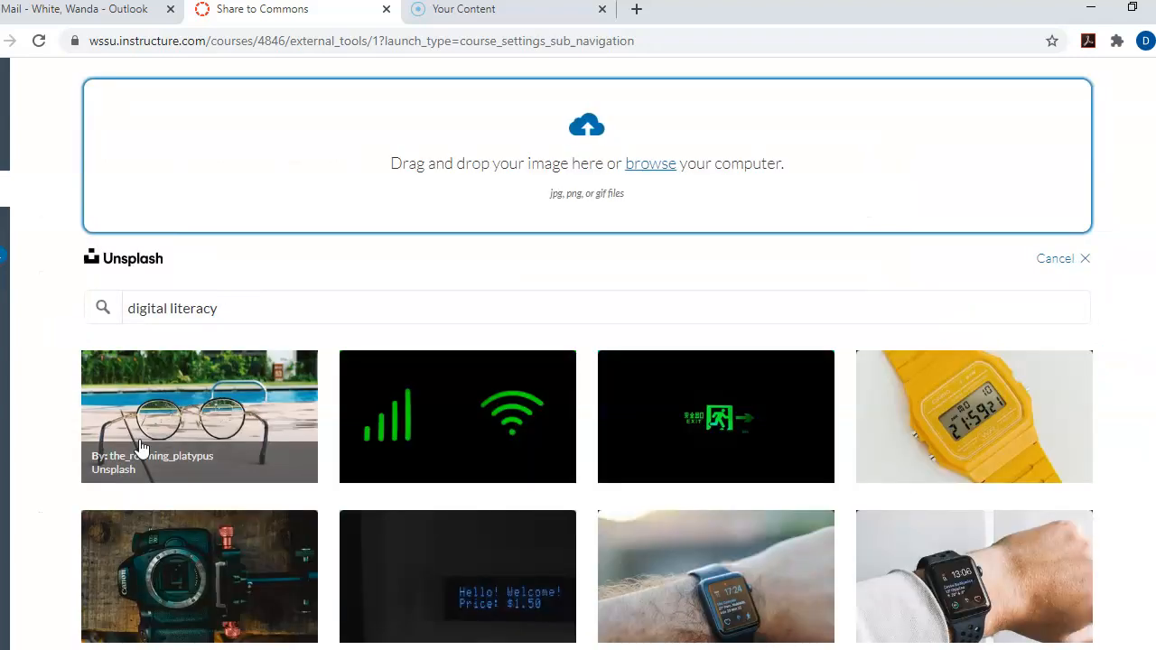
left_click(647, 181)
left_click(960, 442)
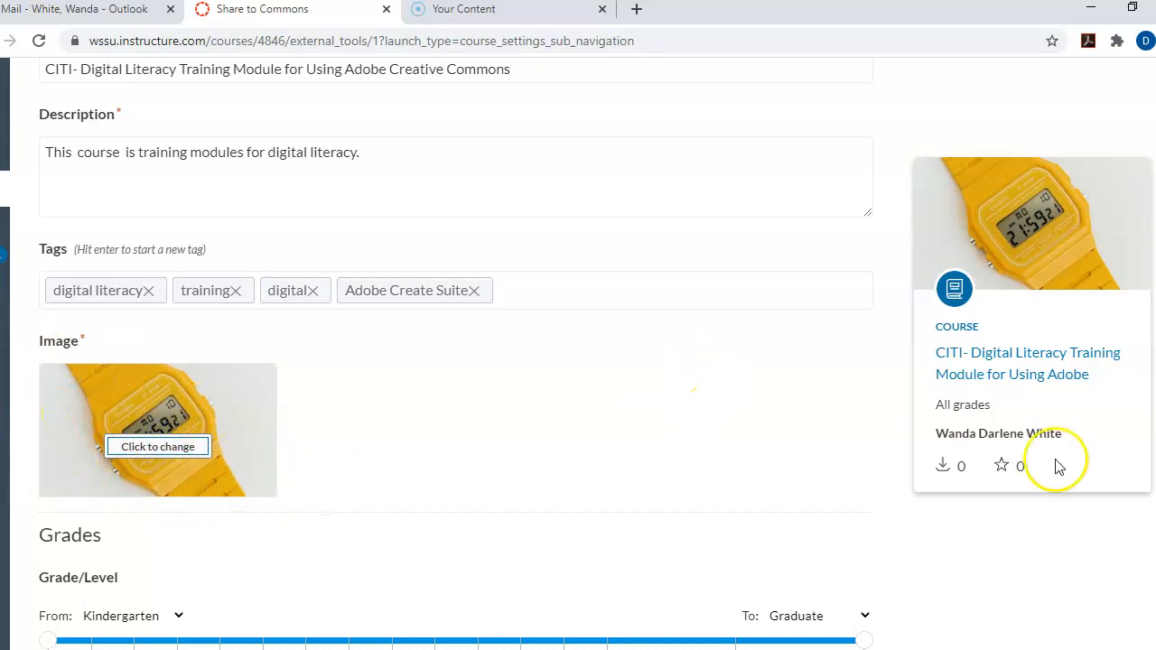
- Set the resource's grade level range from Undergraduate to Graduate
scroll(693, 390, "down", 1)
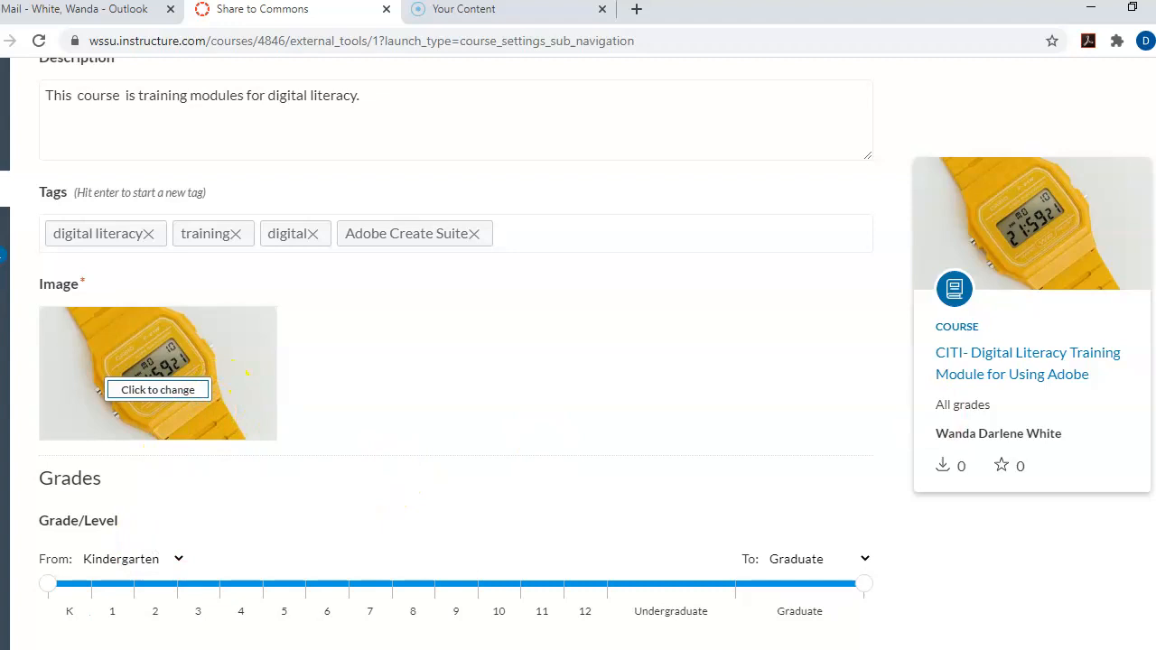
scroll(452, 361, "down", 1)
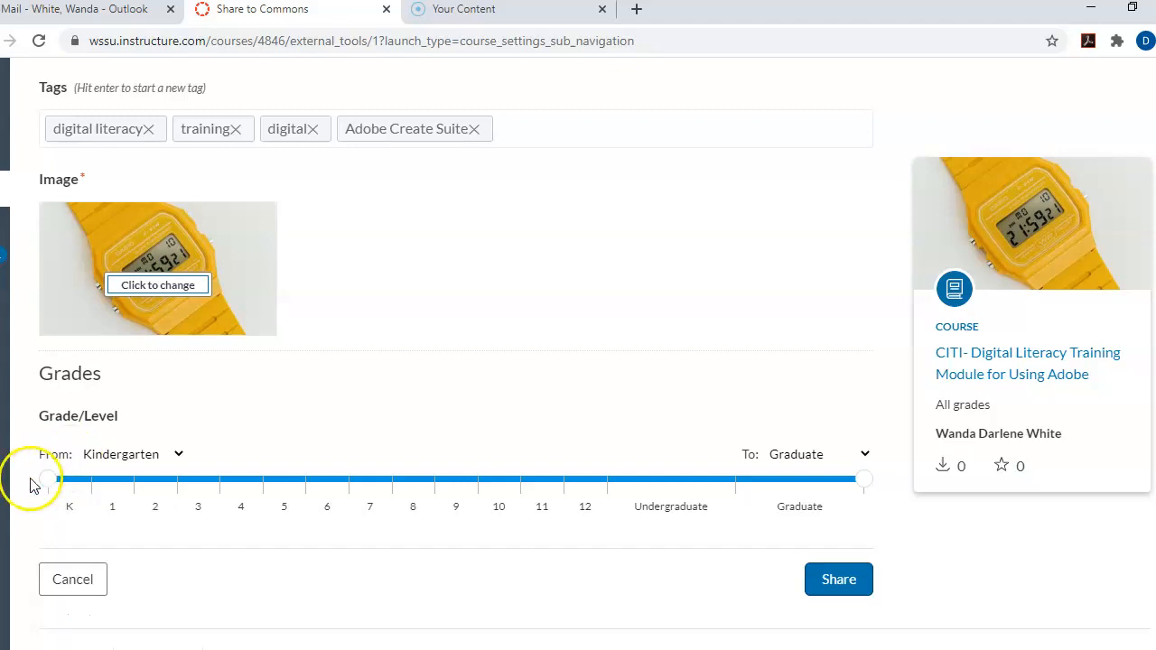
left_click_drag(47, 480, 617, 486)
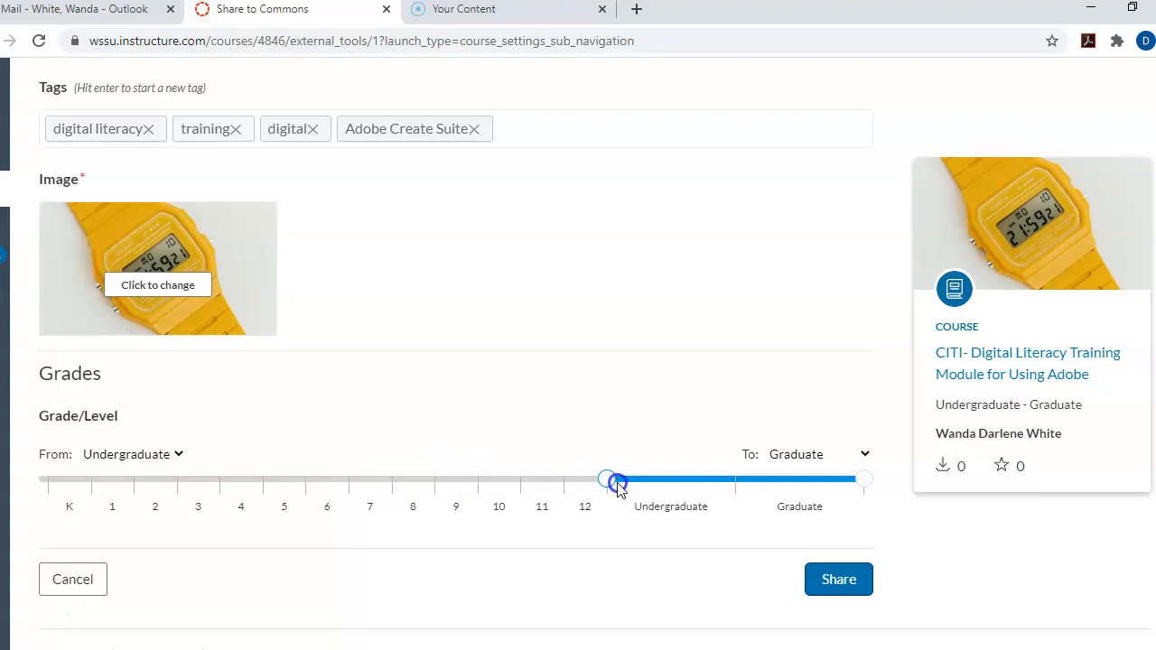
left_click_drag(867, 488, 763, 474)
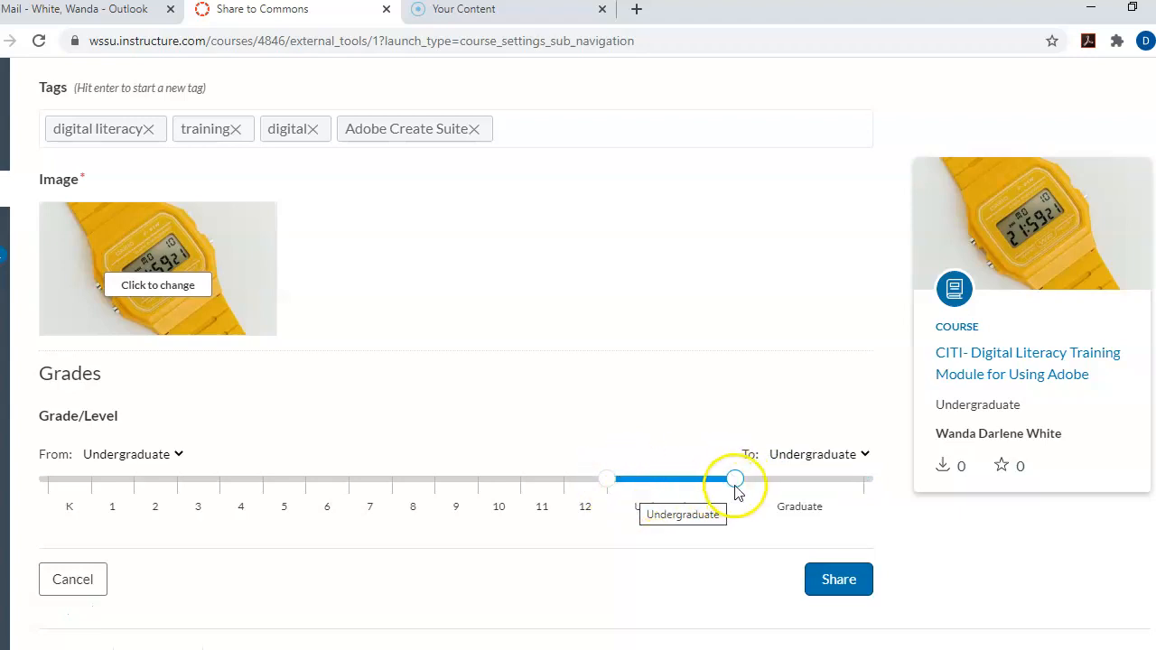
left_click_drag(741, 480, 820, 479)
left_click_drag(611, 482, 638, 471)
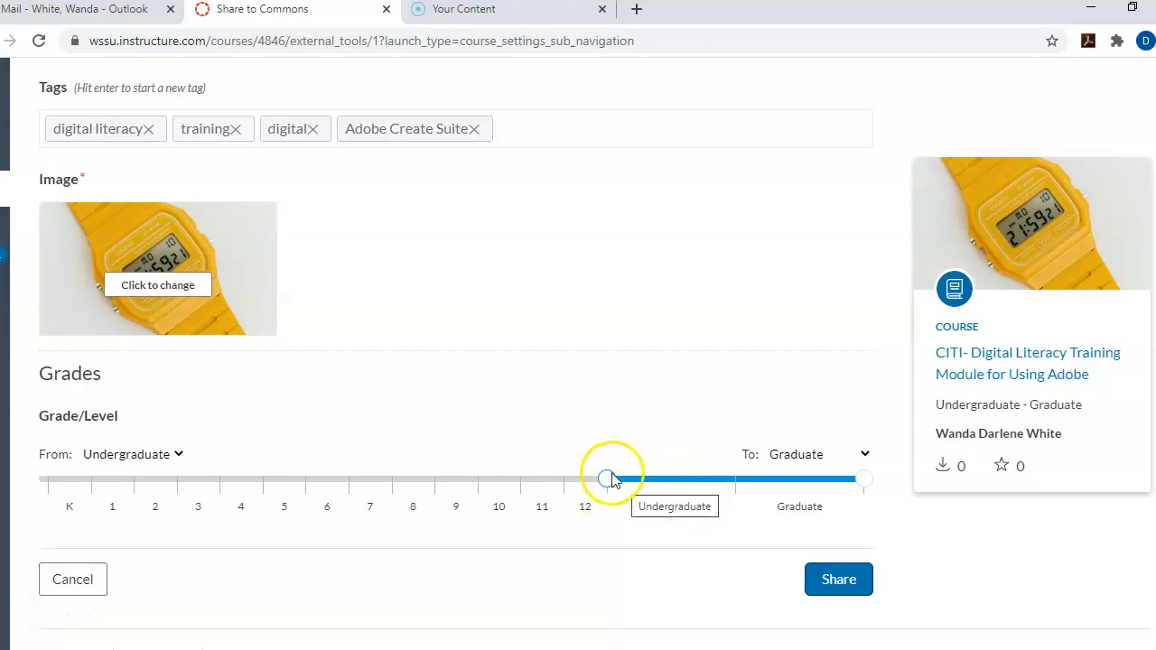
mouse_move(607, 479)
left_mouse_down()
mouse_move(47, 479)
mouse_move(625, 491)
left_mouse_up()
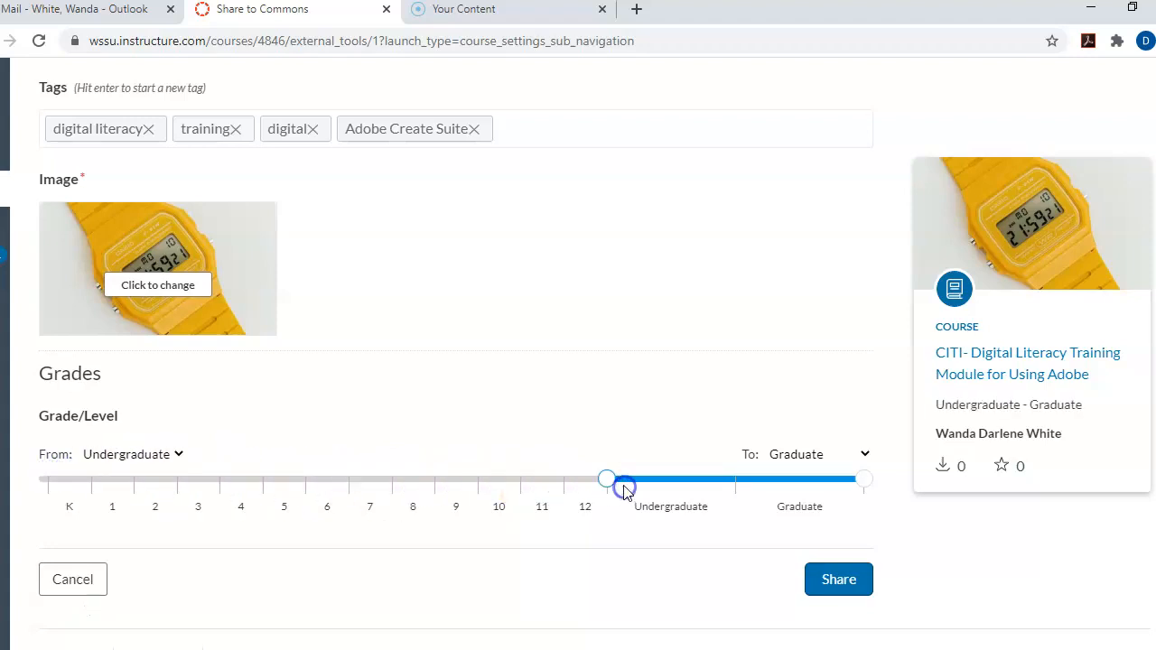
- Share the course to Commons and copy the link of the published resource
left_click(833, 583)
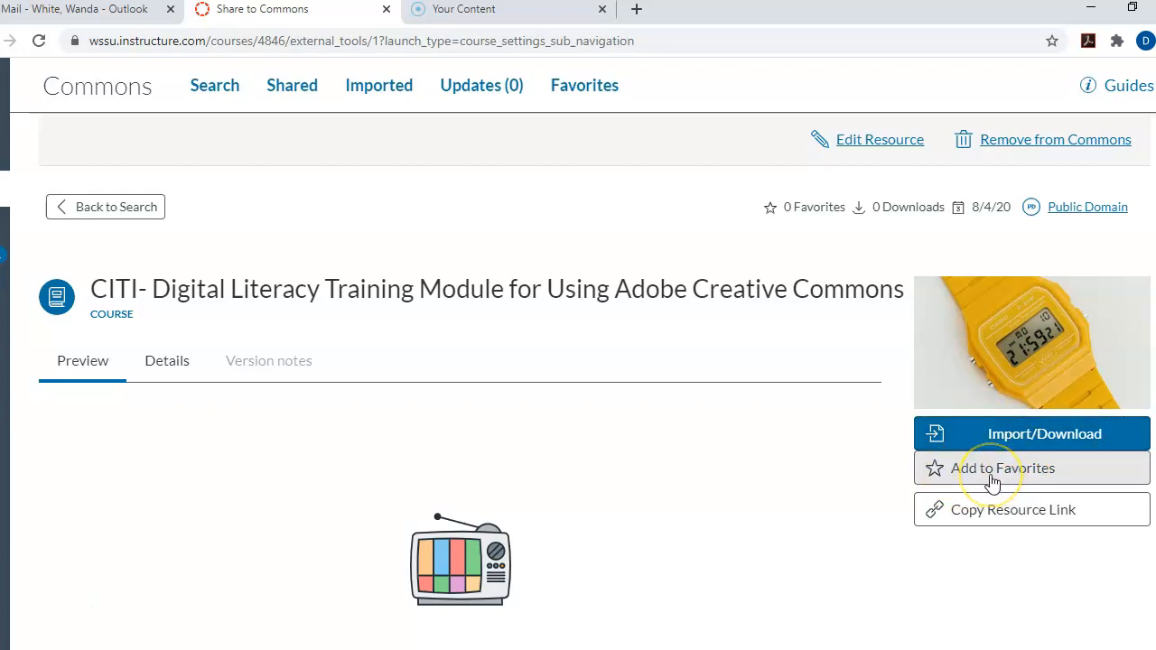
left_click(999, 524)
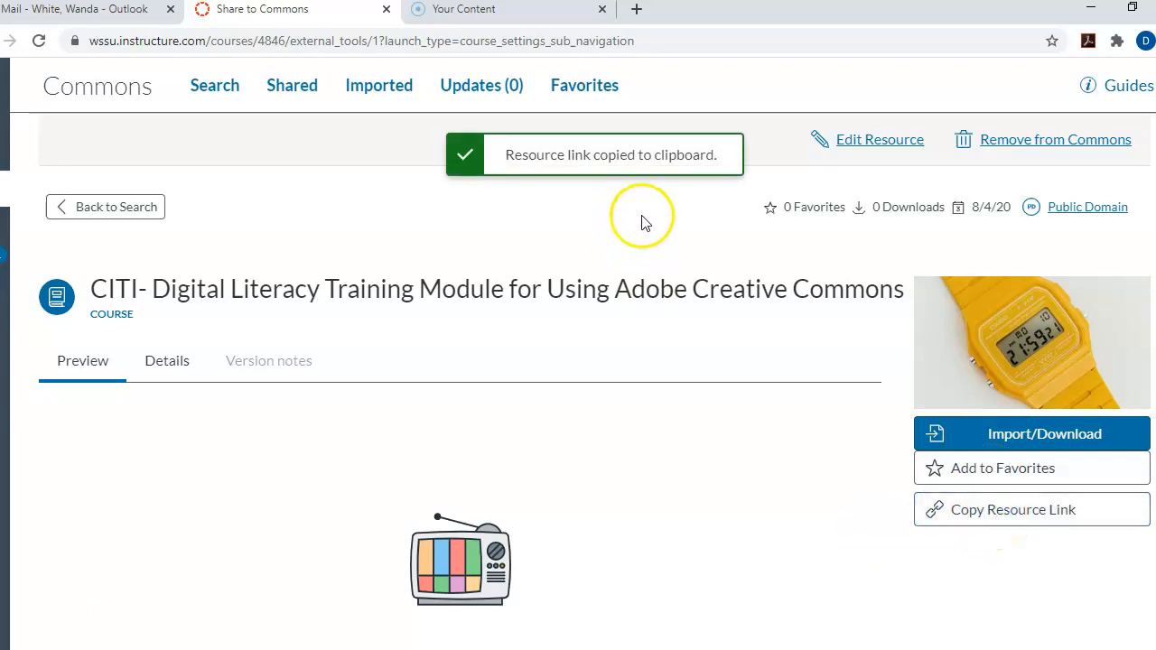